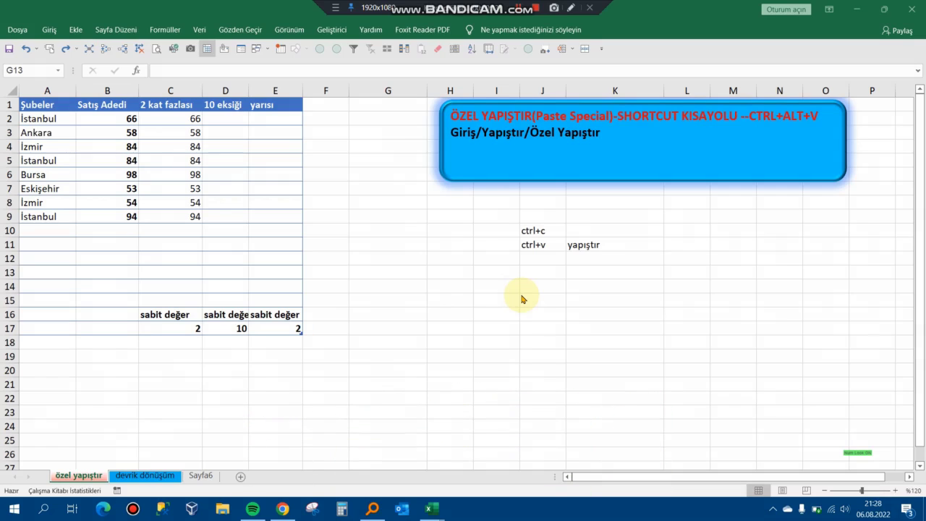
View the "devrik dönüşüm" sheet, return to "özel yapıştır", and look at the available paste options including Özel Yapıştır
left_click(163, 475)
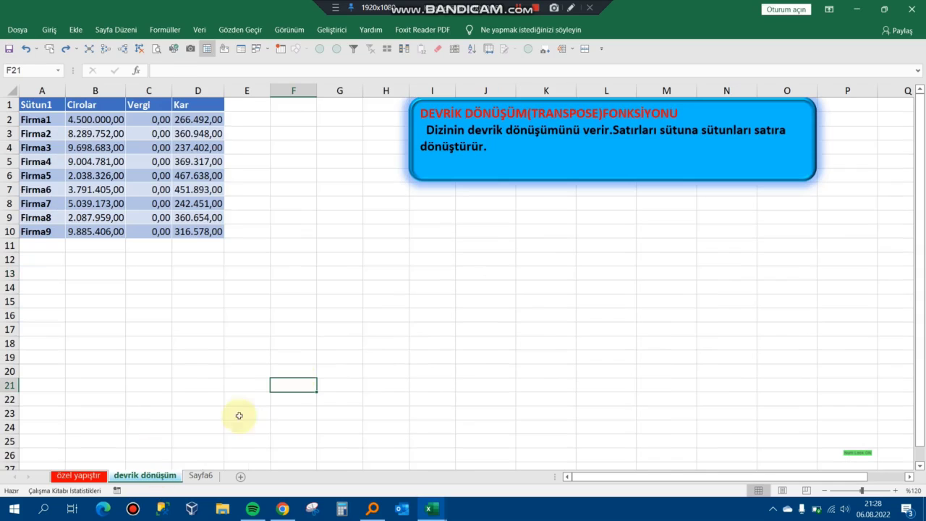
left_click(85, 476)
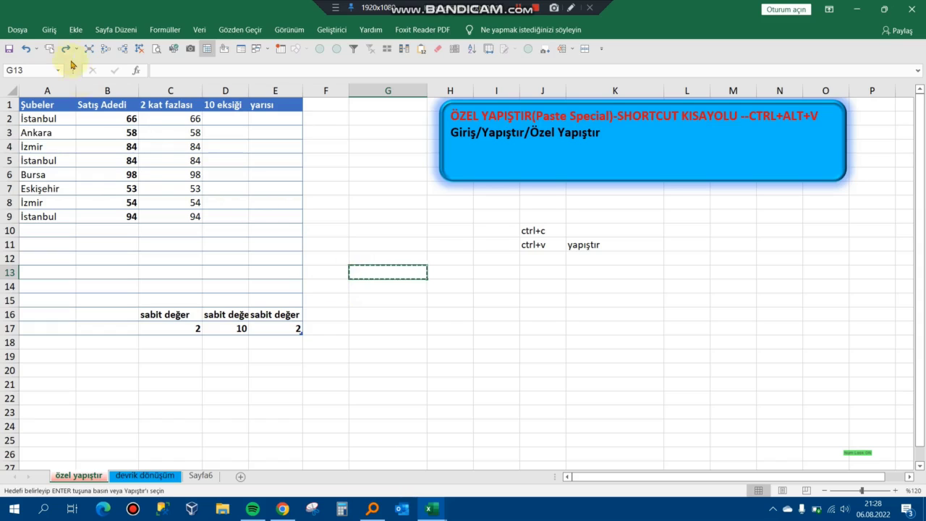
left_click(48, 32)
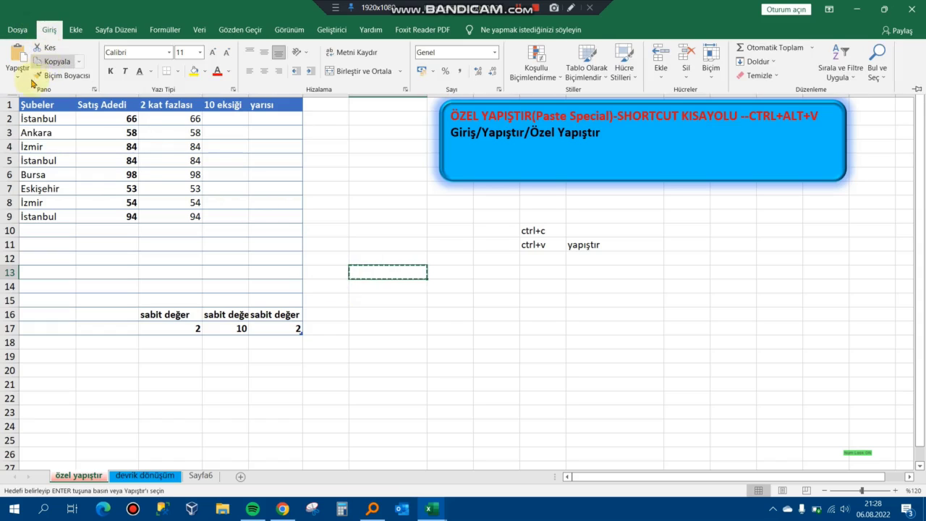
left_click(18, 68)
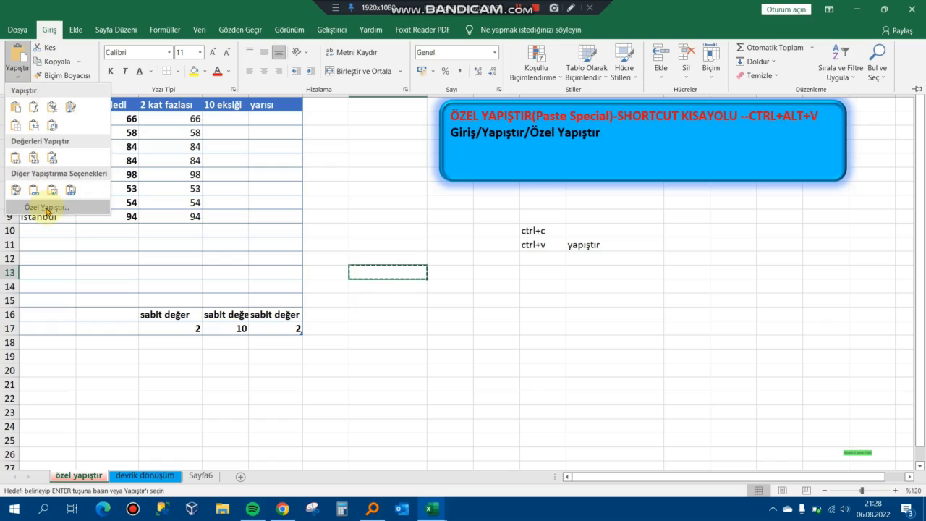
key("Escape")
key("Escape")
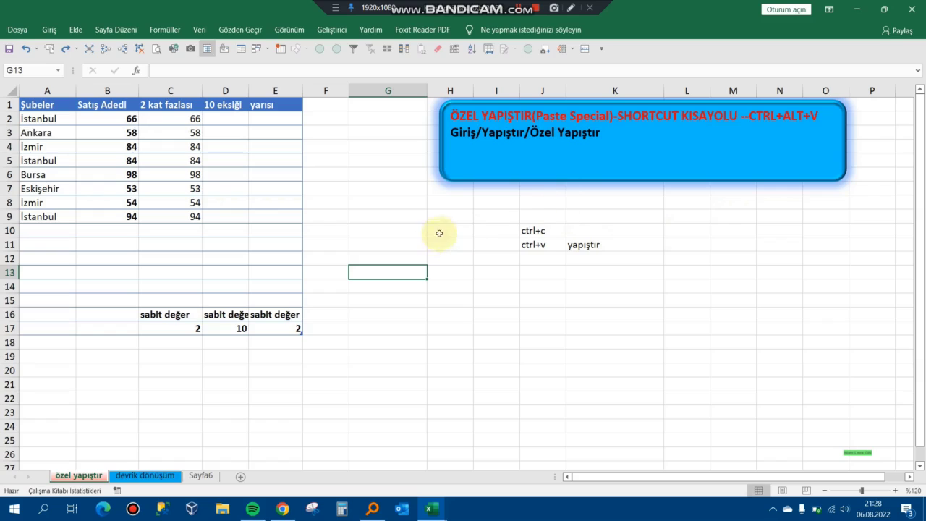
left_click(555, 235)
left_click(544, 244)
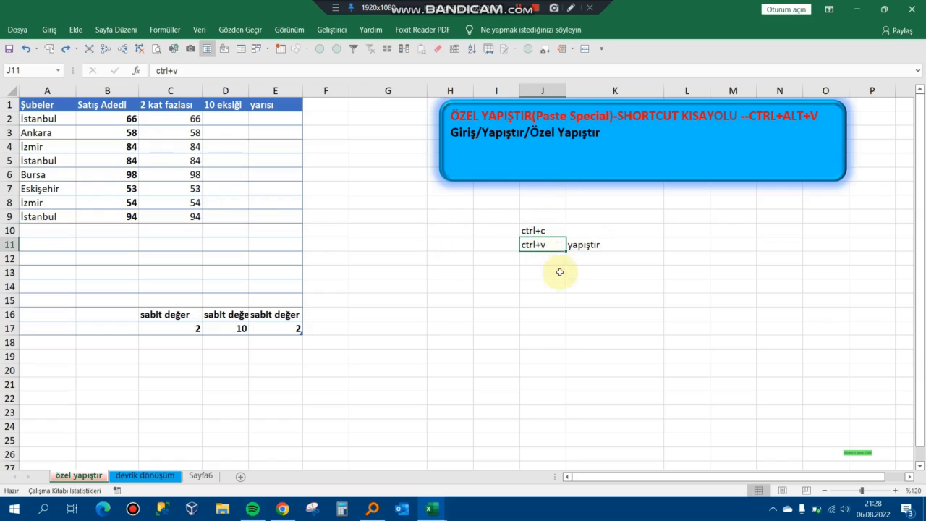
left_click(560, 274)
left_click(589, 261)
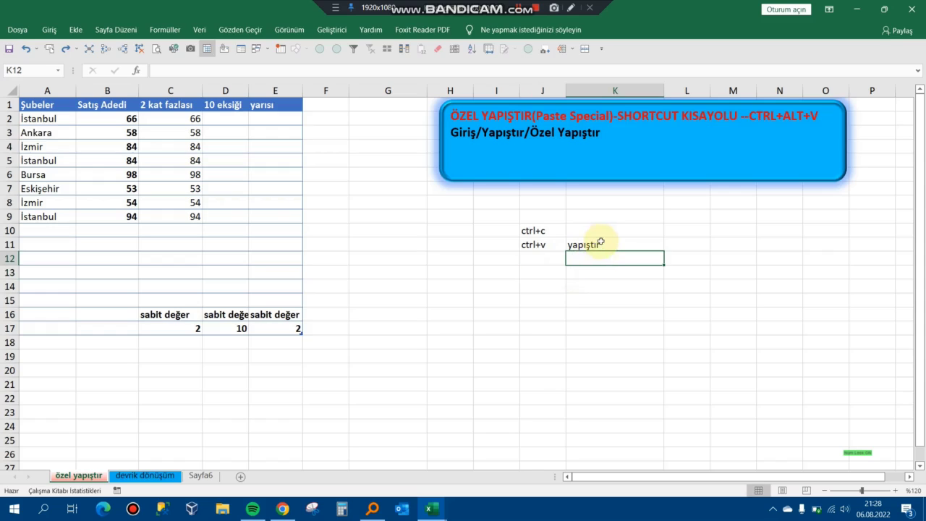
left_click(607, 247)
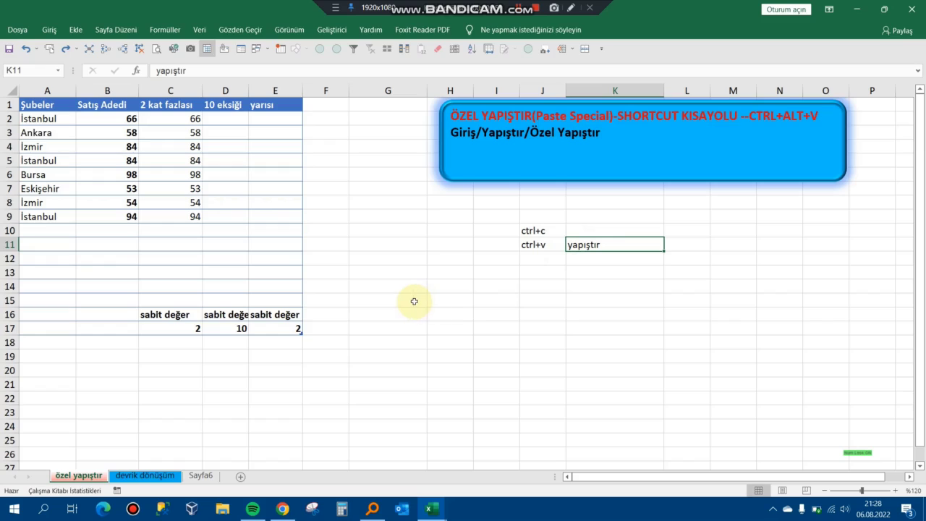
Clear the values in C2:C9 of the "2 kat fazlası" column
left_click_drag(185, 123, 184, 217)
key("Delete")
key("Left")
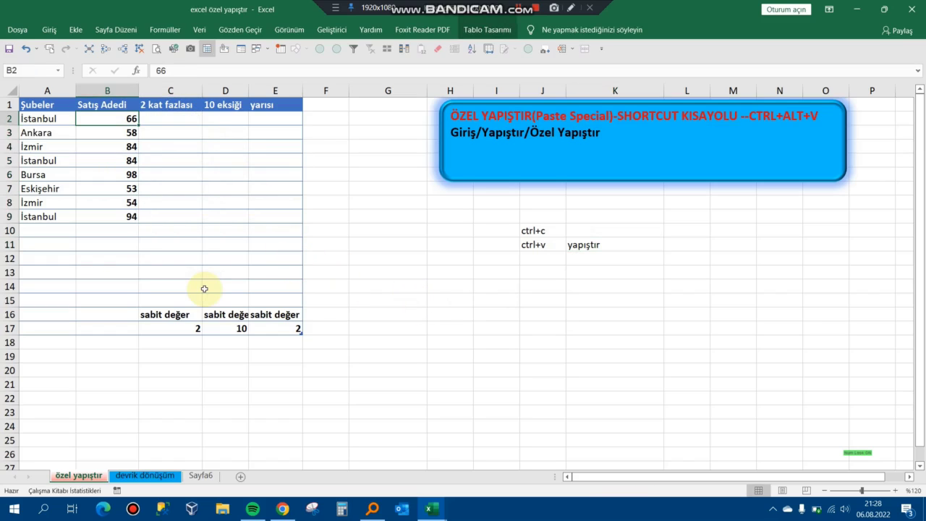
Try doubling the sales quantities by filling C2:C9 with the formula =+[@[Satış Adedi]]*2, and clear those cells
key("Right")
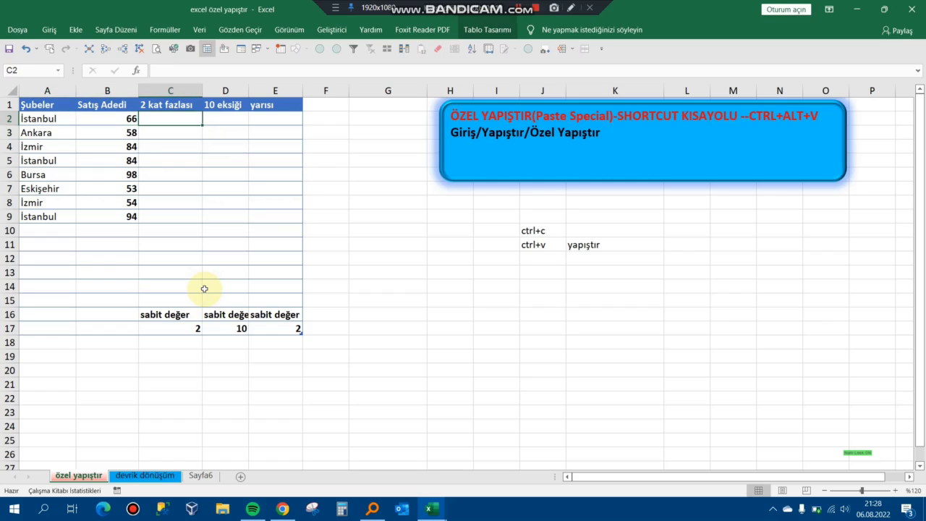
type("+")
key("Left")
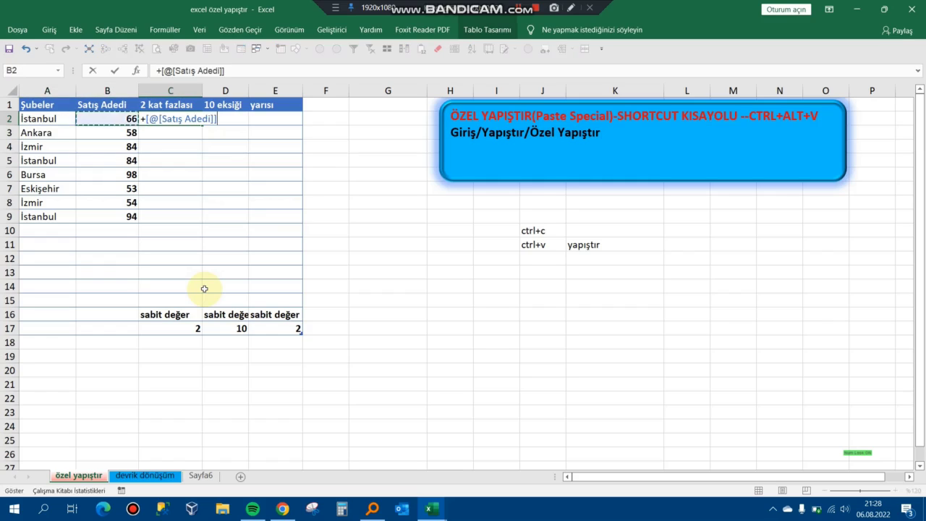
type("*")
key("ctrl+Return")
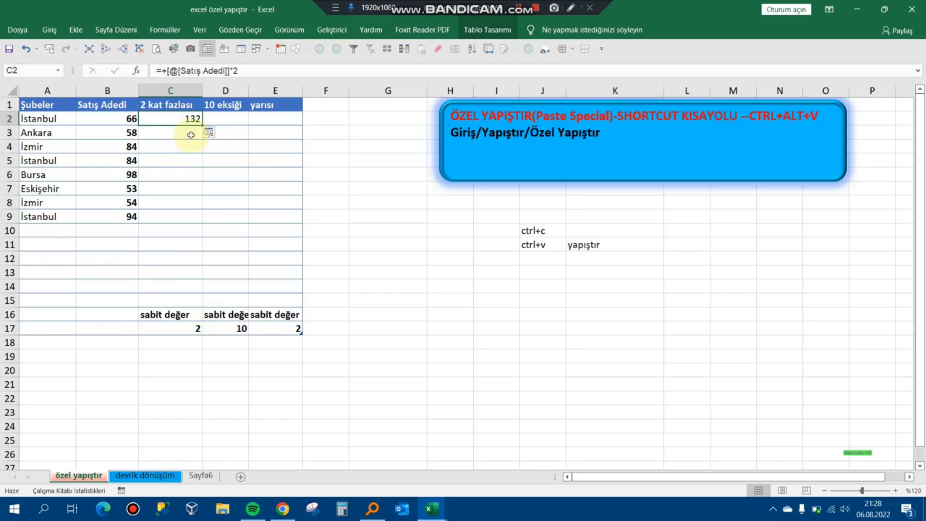
left_click_drag(203, 125, 188, 217)
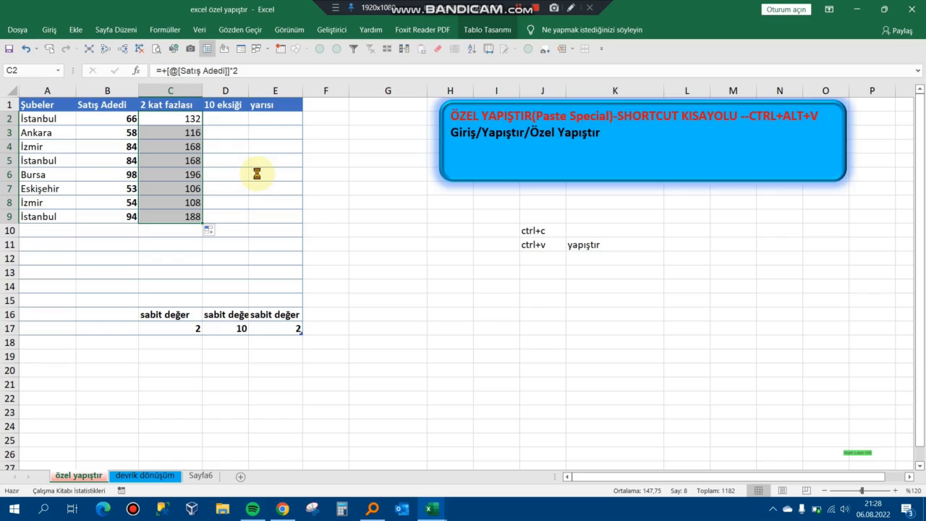
key("Delete")
Copy the Satış Adedi quantities in B2:B9 and paste them as values only into C2:C9
key("Down")
key("Left")
key("Up")
key("shift+Down")
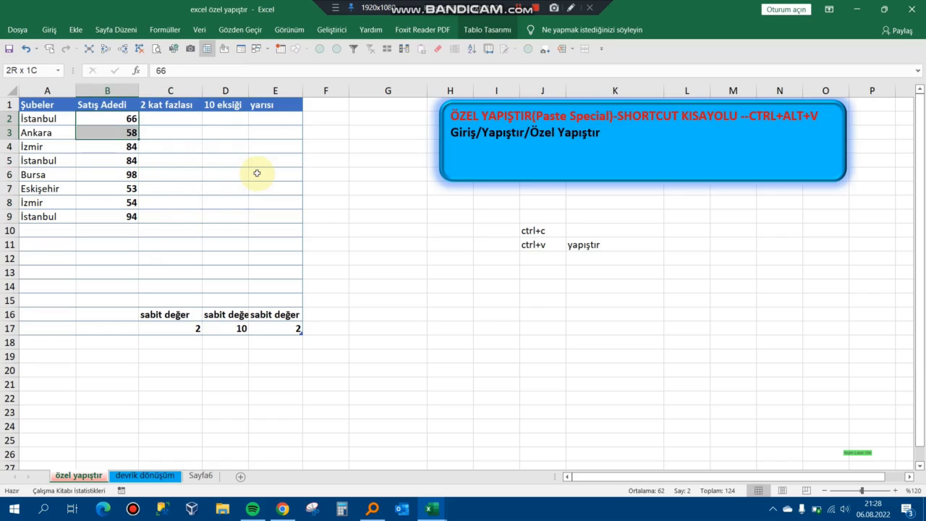
key("shift+Down")
key("shift+Down")
key("shift+Down")
key("shift+Down")
key("shift+Down")
key("shift+Down")
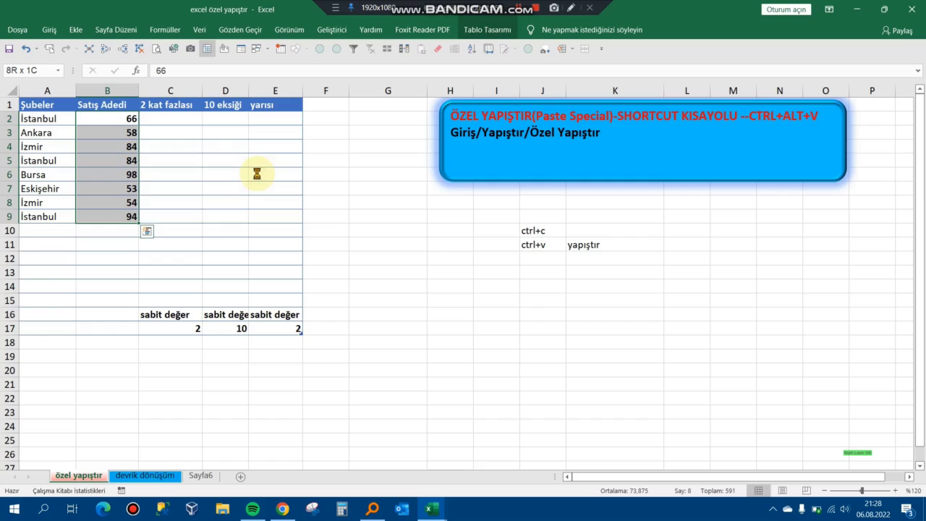
key("ctrl+c")
key("Right")
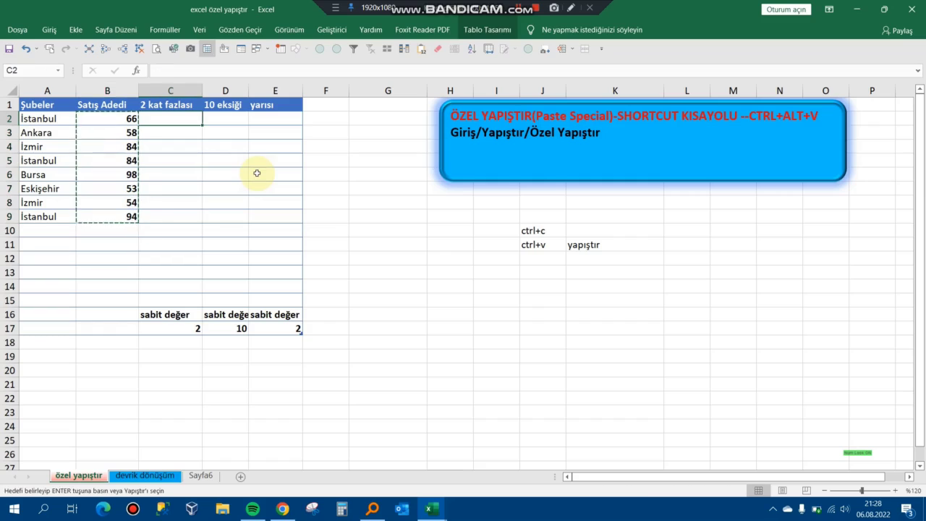
left_click(422, 48)
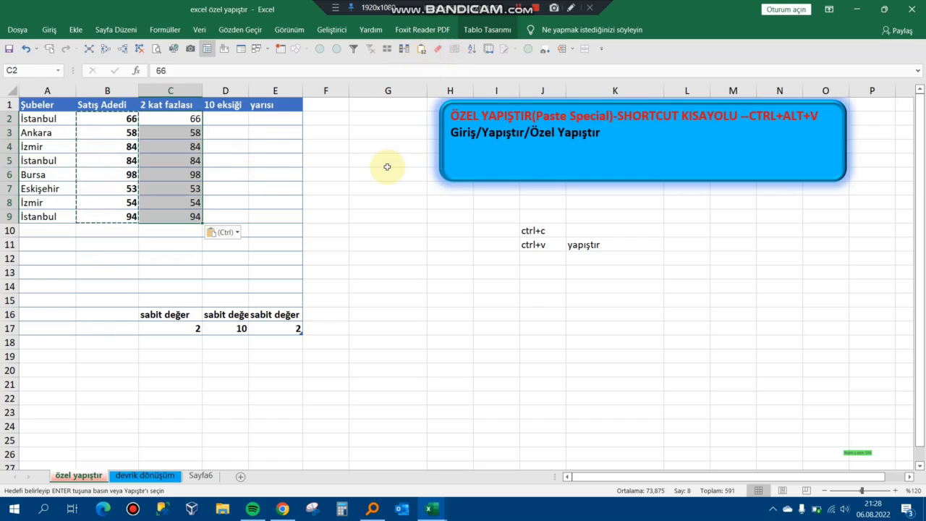
left_click(339, 206)
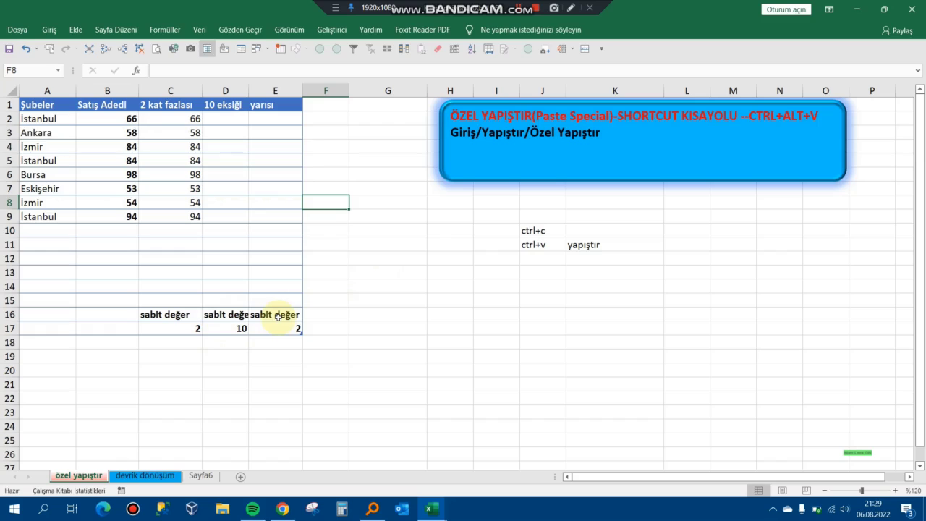
Multiply C2:C9 by the constant 2 in C17 with Paste Special, using the Değerleri and Çarp options
left_click(193, 328)
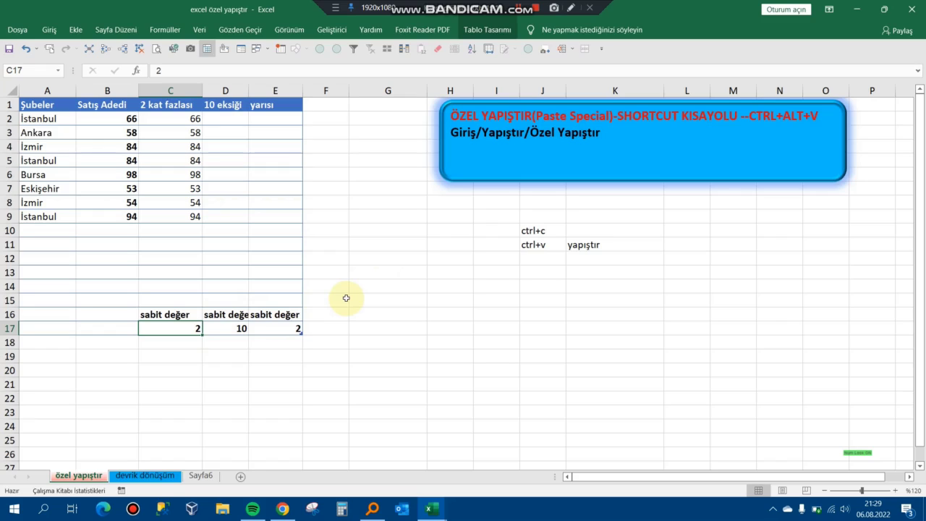
key("ctrl+c")
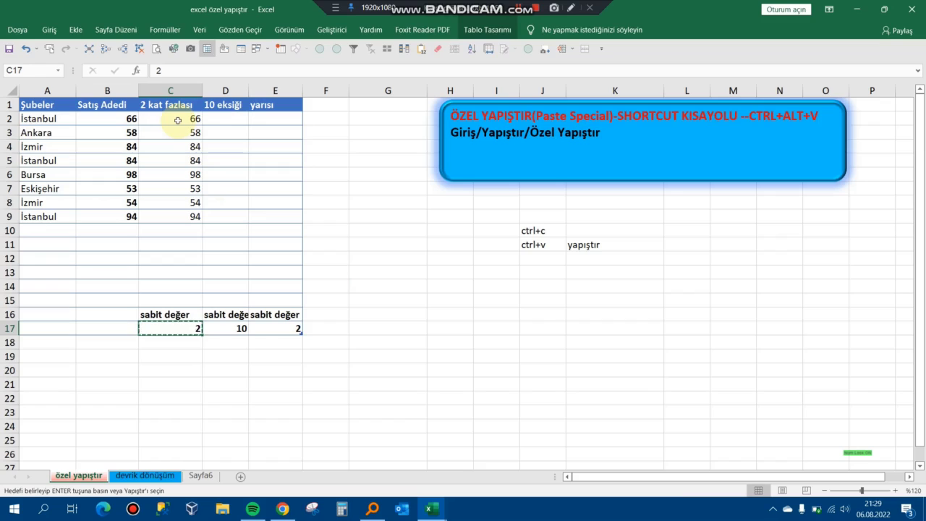
left_click_drag(177, 120, 194, 218)
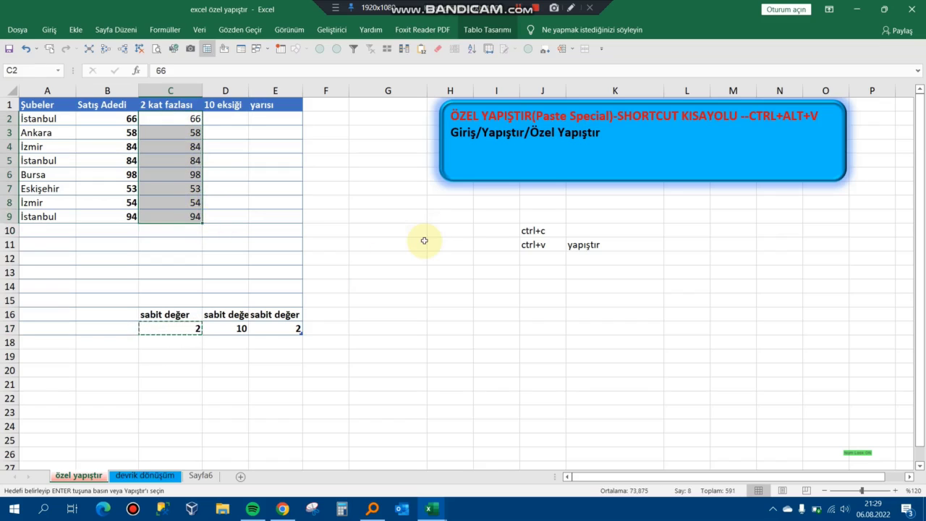
key("ctrl+alt+v")
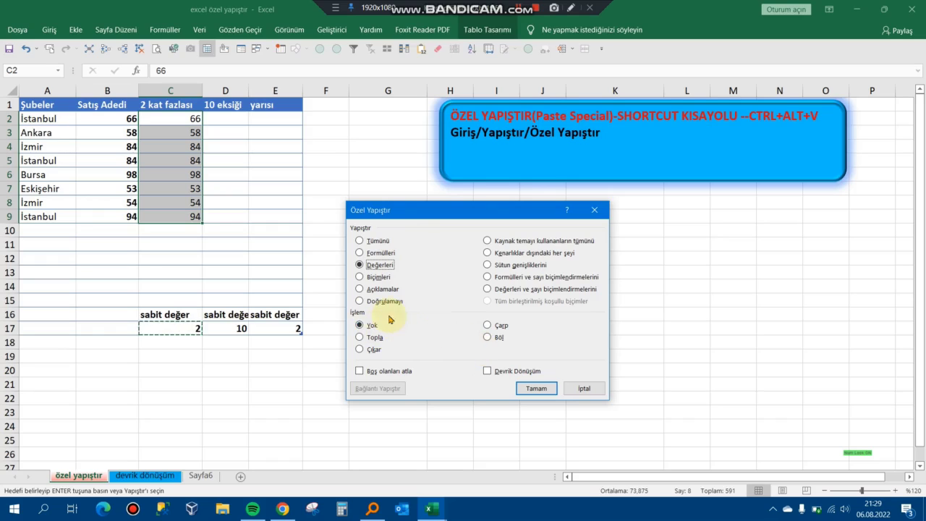
left_click(502, 327)
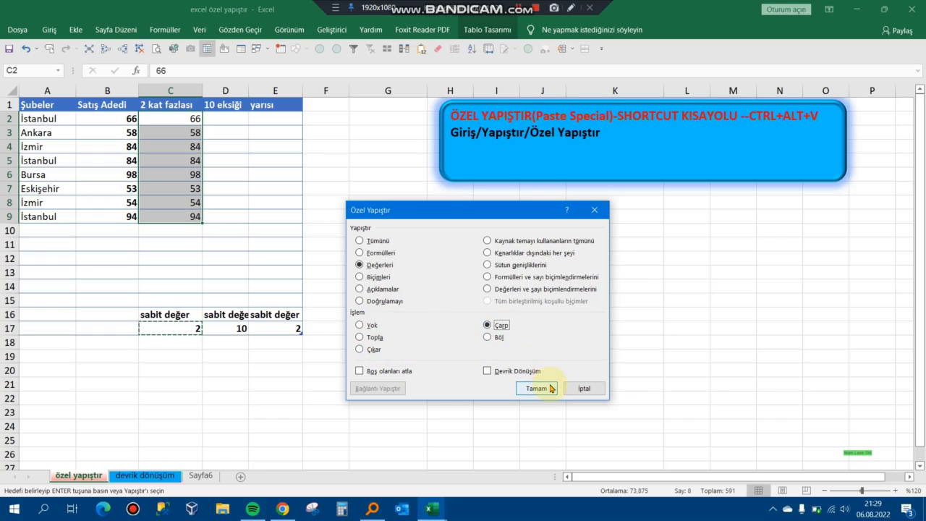
left_click(536, 388)
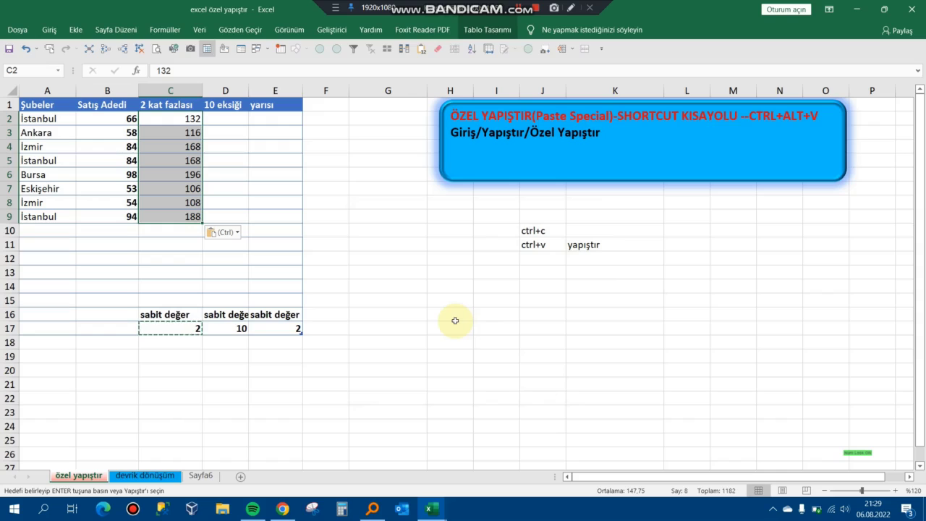
key("Escape")
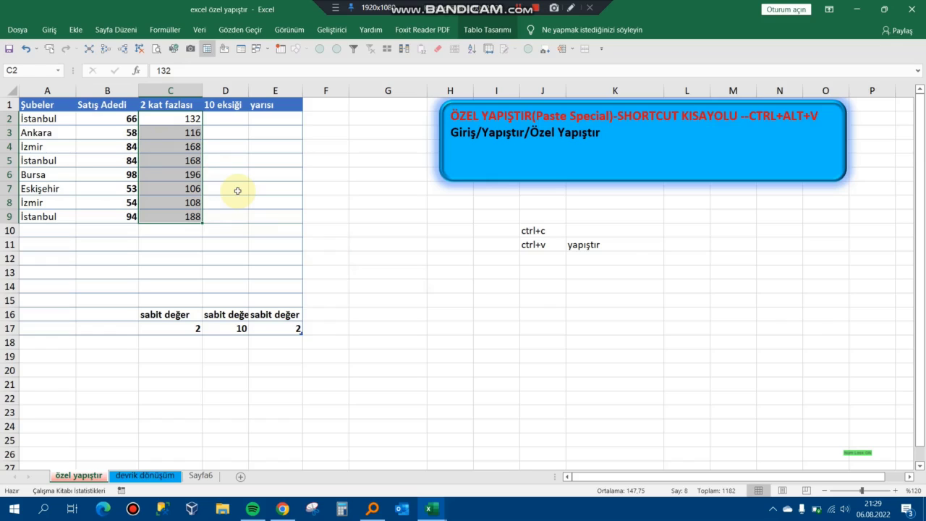
Copy the Satış Adedi quantities in B2:B9 and paste them as values only into D2:D9 under "10 eksiği"
key("Left")
key("Right")
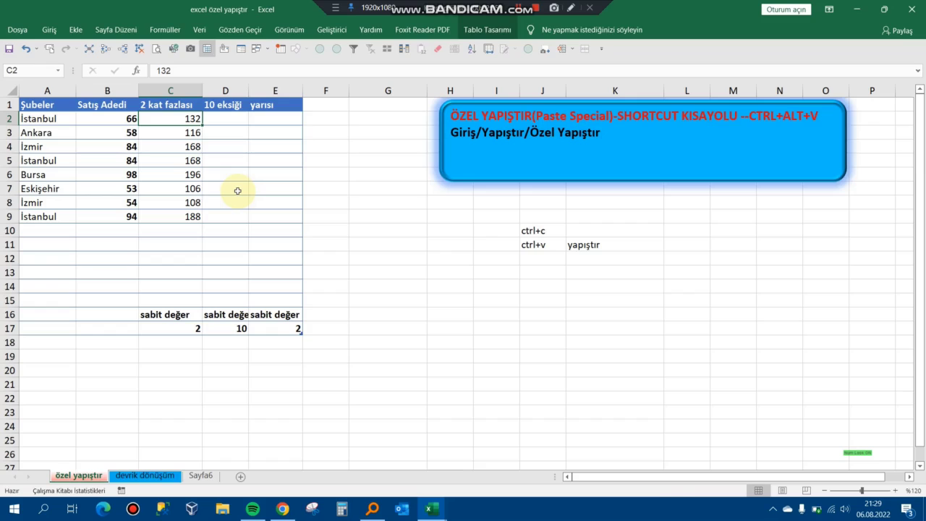
key("Left")
key("shift+Down")
key("shift+Down")
key("shift+Down")
key("shift+Down")
key("shift+Down")
key("shift+Down")
key("shift+Down")
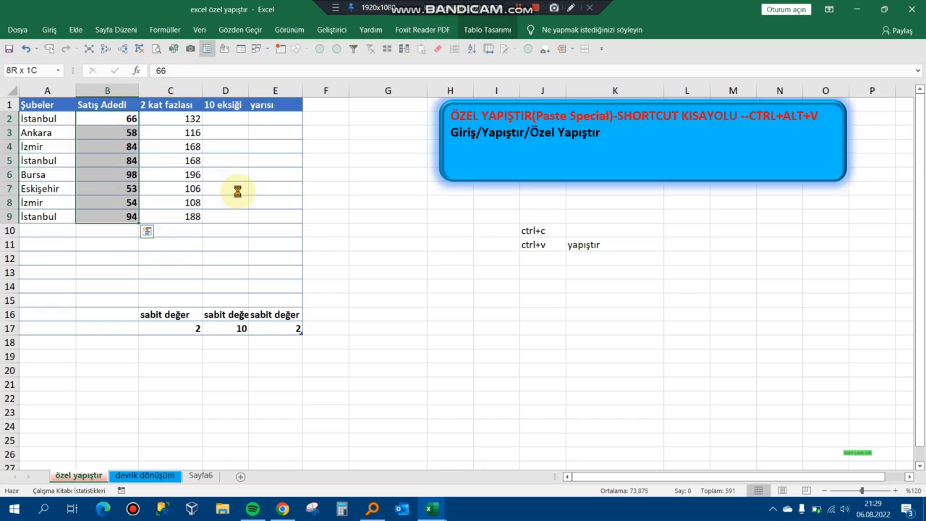
key("ctrl+c")
key("Right")
key("Right")
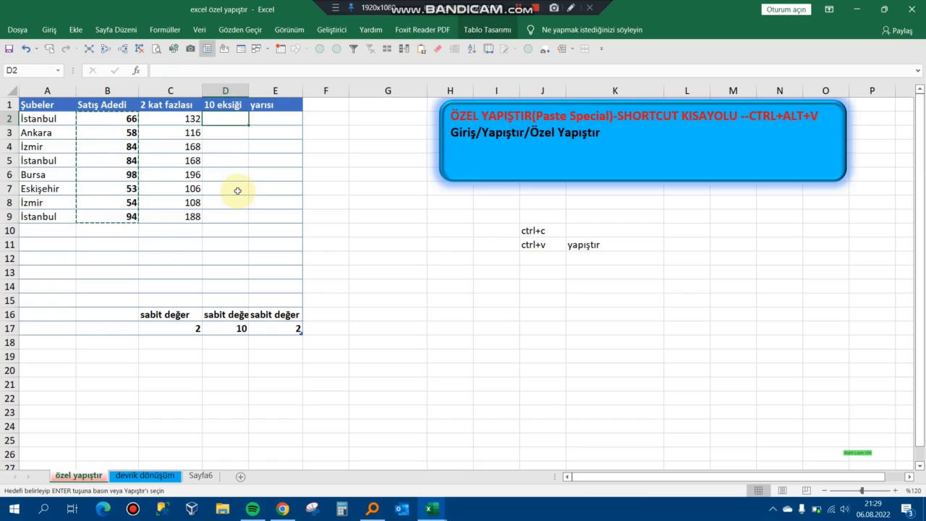
left_click(422, 49)
key("Escape")
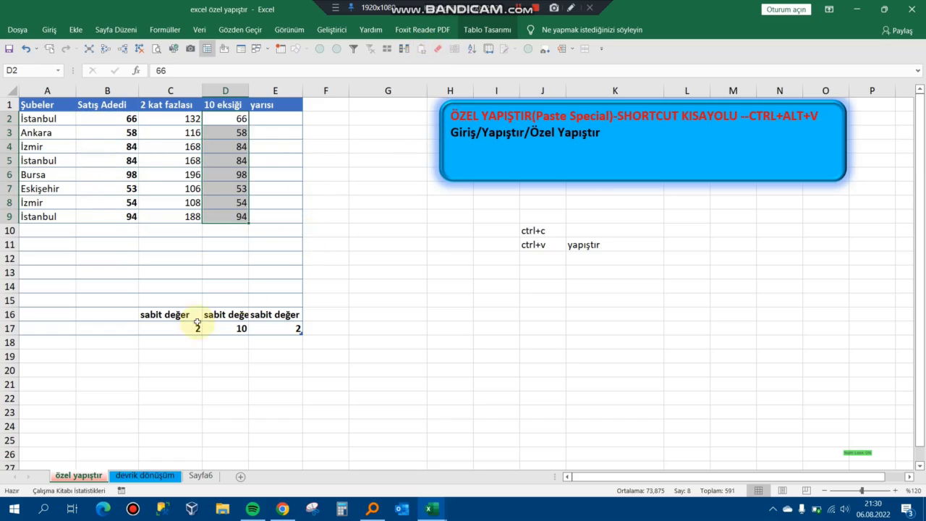
Widen column D slightly, and subtract the constant 10 in D17 from D2:D9 with Paste Special, using the Değerleri and Çıkar options
left_click(224, 326)
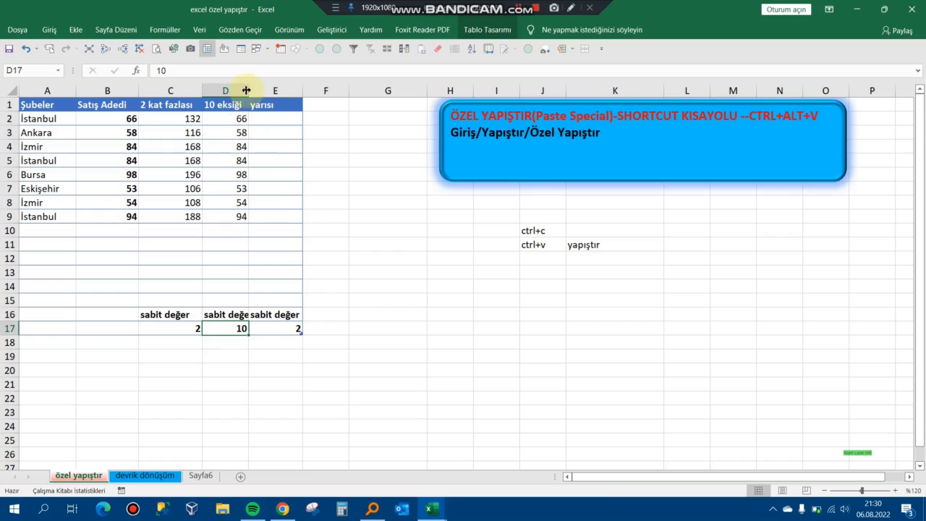
left_click_drag(246, 91, 256, 91)
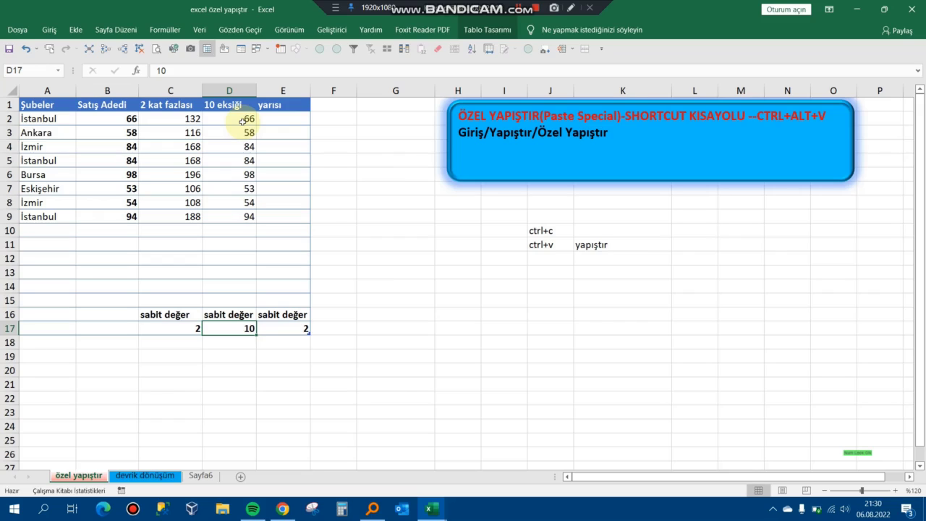
key("ctrl+c")
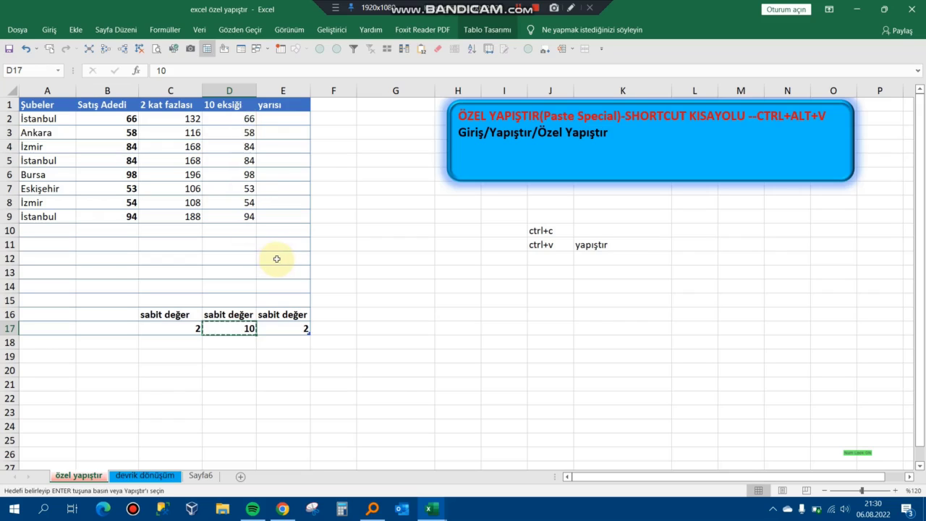
left_click_drag(245, 119, 245, 215)
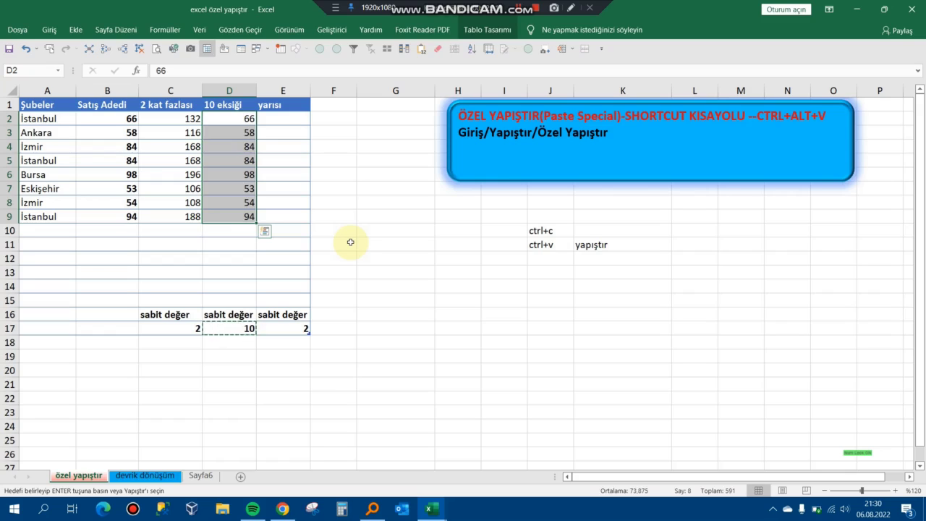
key("ctrl+alt+v")
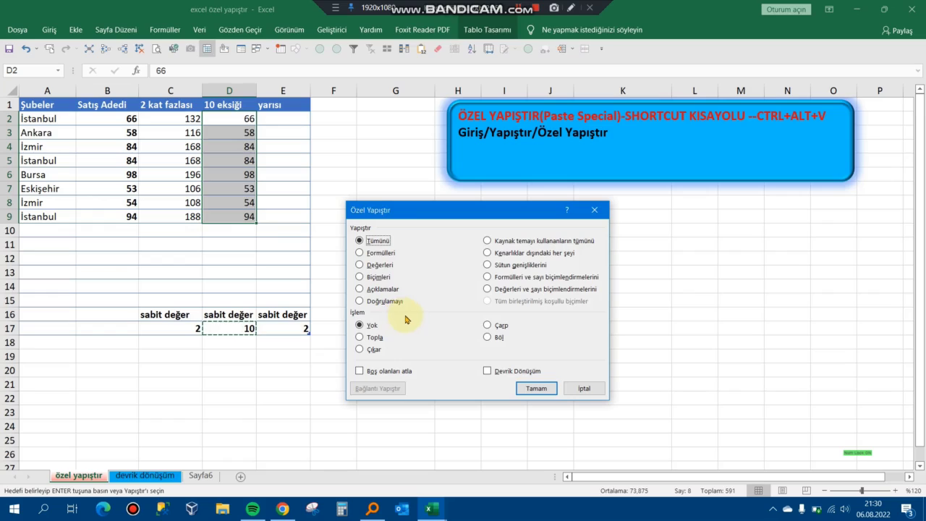
left_click(389, 267)
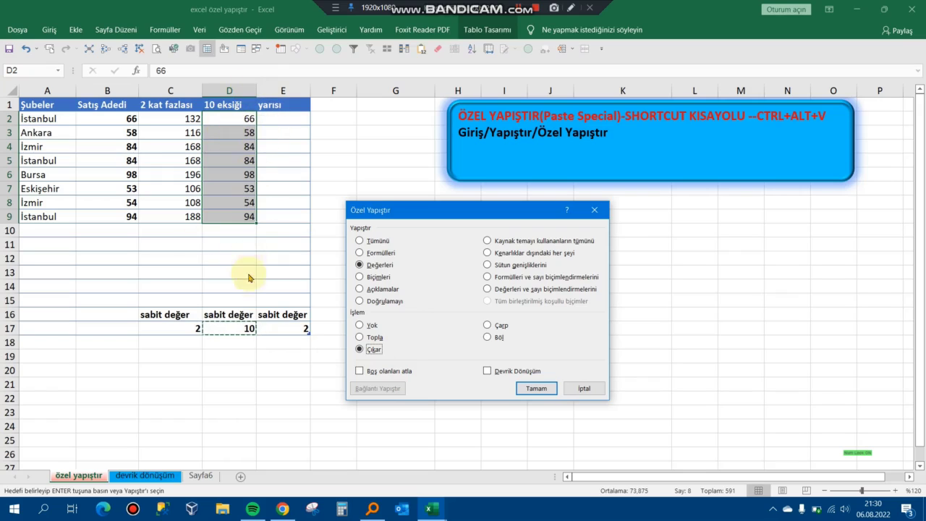
left_click(536, 388)
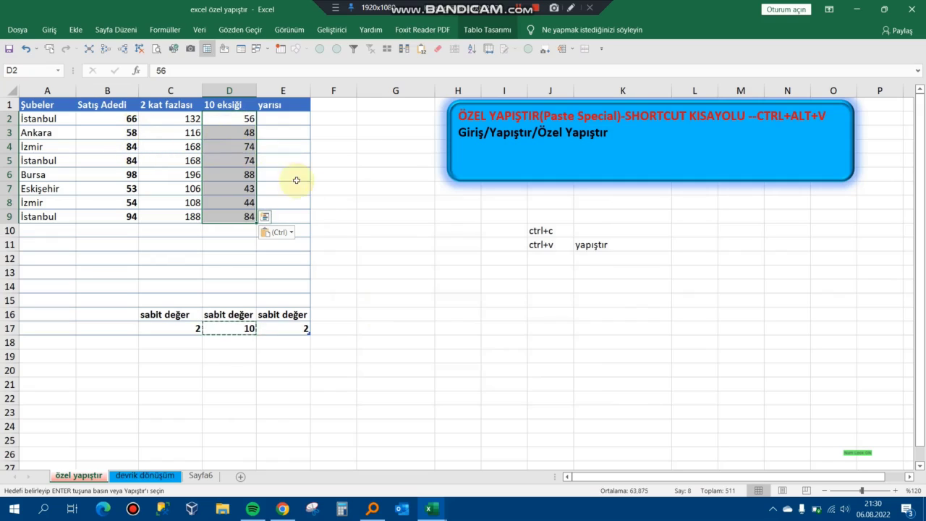
key("Escape")
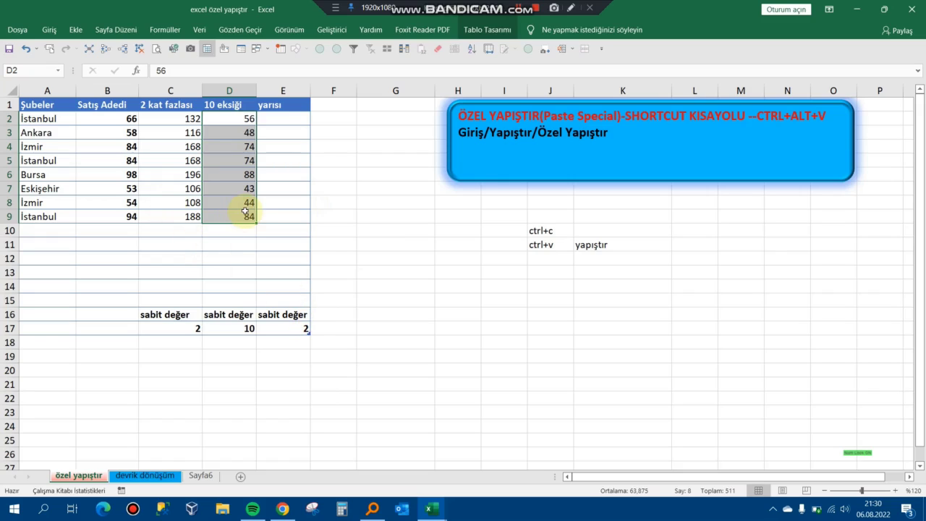
Copy the Satış Adedi quantities in B2:B9 and paste them as values only into E2:E9 under "yarısı"
key("Left")
key("Left")
key("shift+Down")
key("shift+Down")
key("shift+Down")
key("shift+Down")
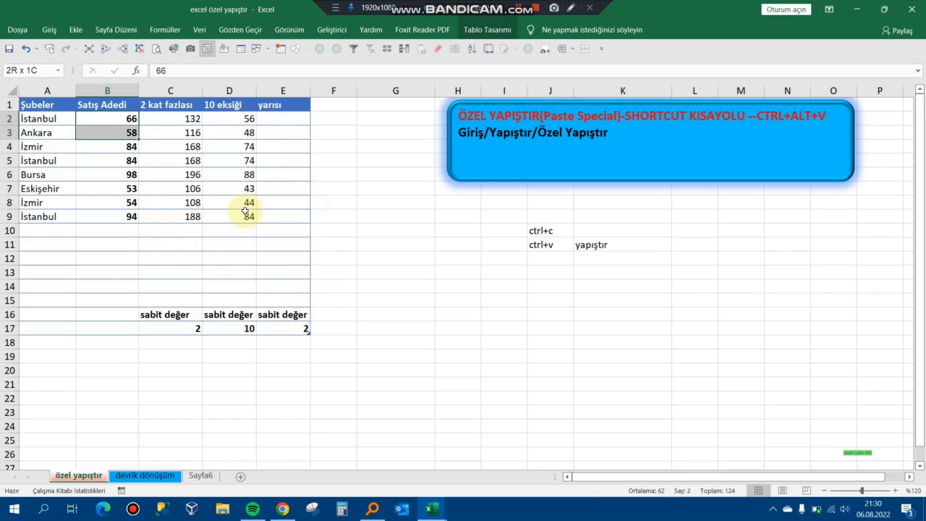
key("shift+Down")
key("shift+Down")
key("shift+Down")
key("ctrl+c")
key("Right")
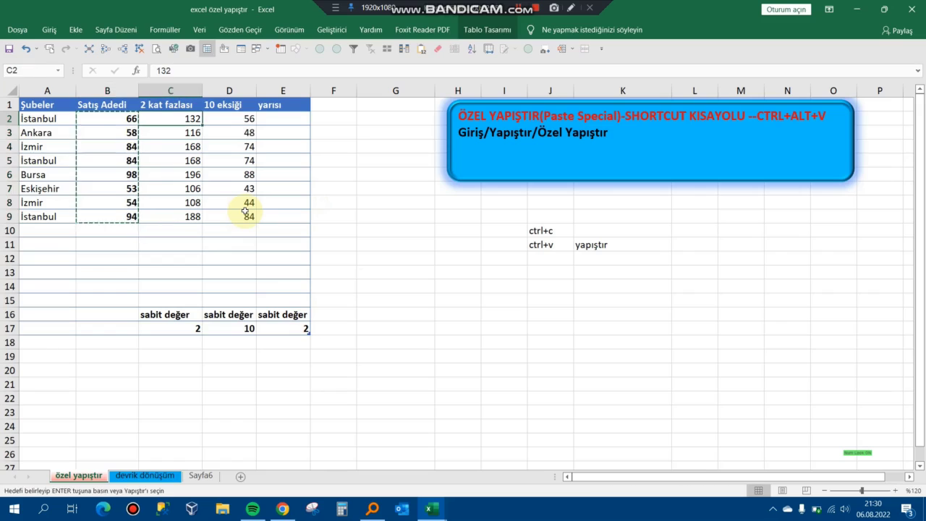
key("Right")
key("Right")
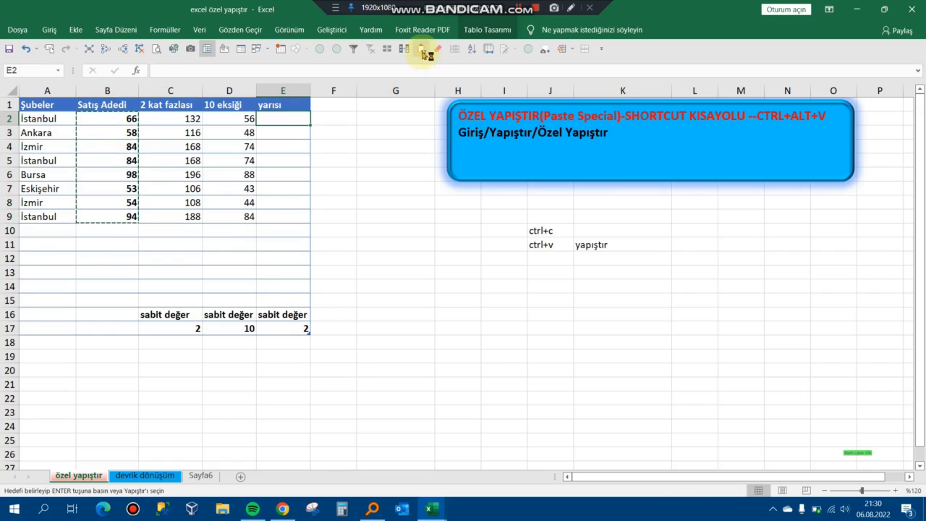
key("ctrl+v")
key("Escape")
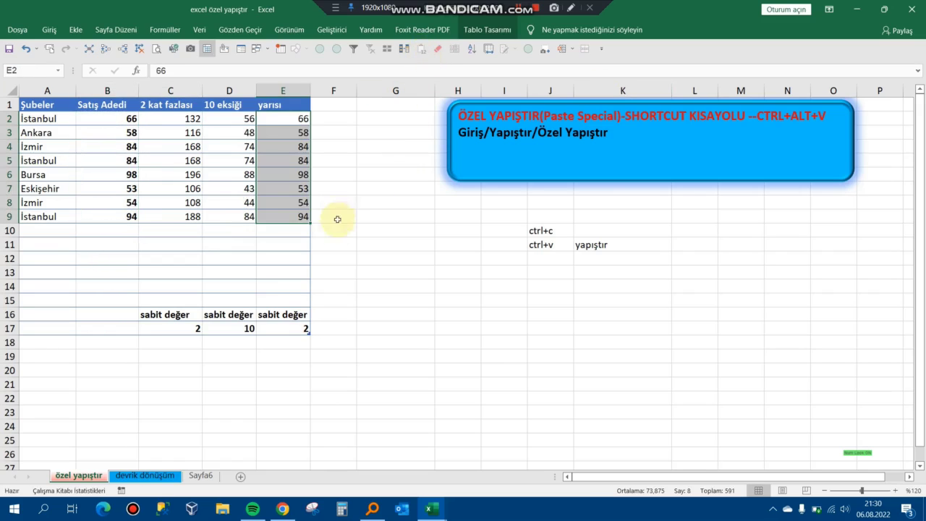
Divide E2:E9 by the constant 2 in E17 with Paste Special, using the Değerleri and Böl options
left_click(285, 327)
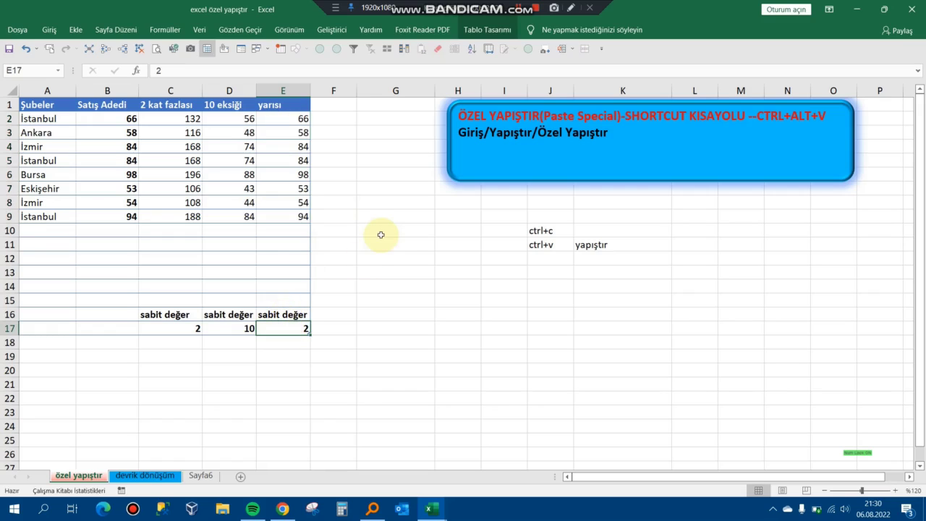
left_click_drag(281, 120, 287, 220)
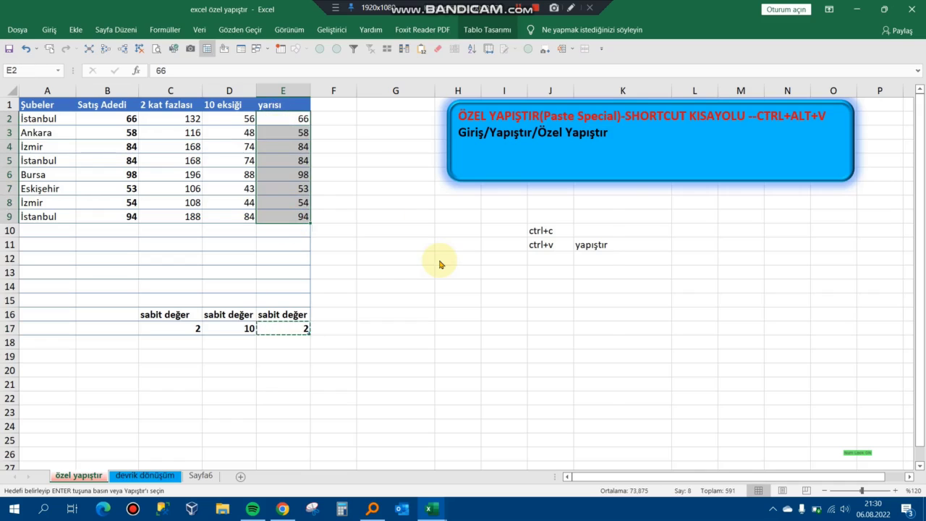
key("ctrl+alt+v")
left_click(378, 265)
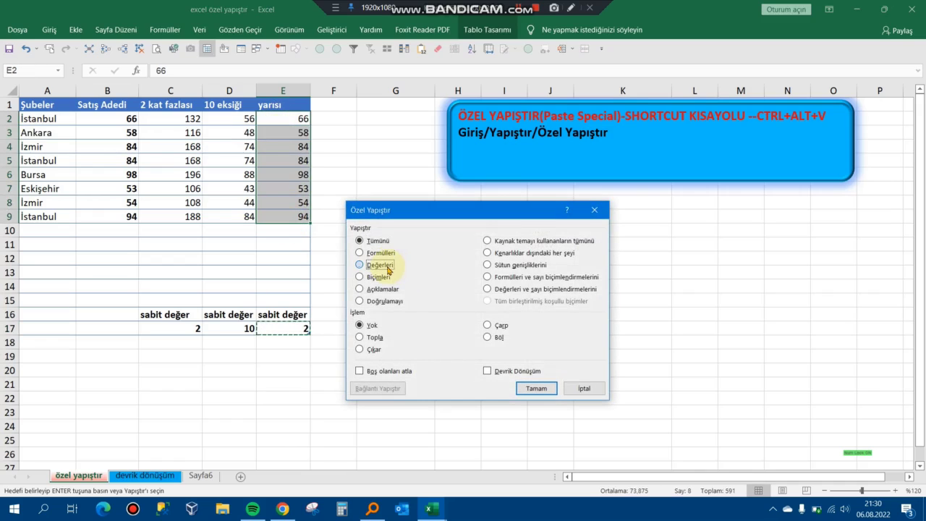
left_click(500, 338)
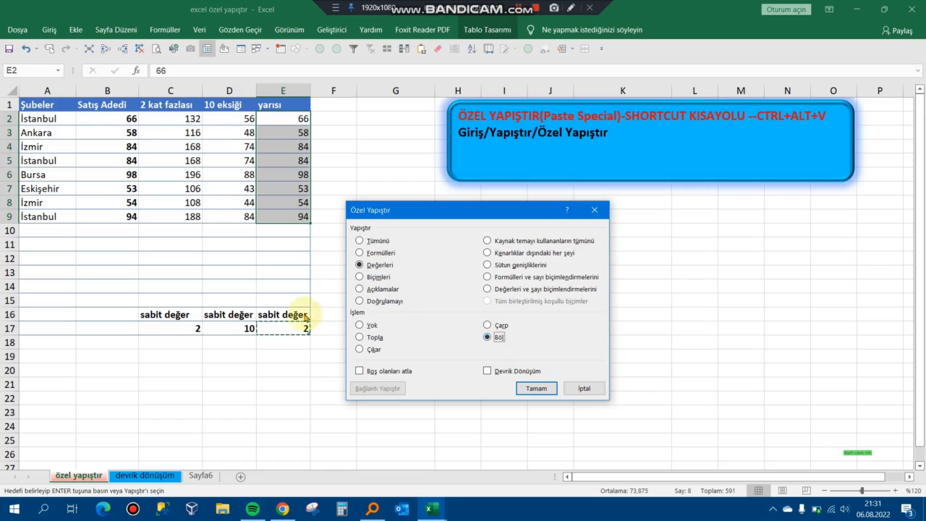
left_click(533, 389)
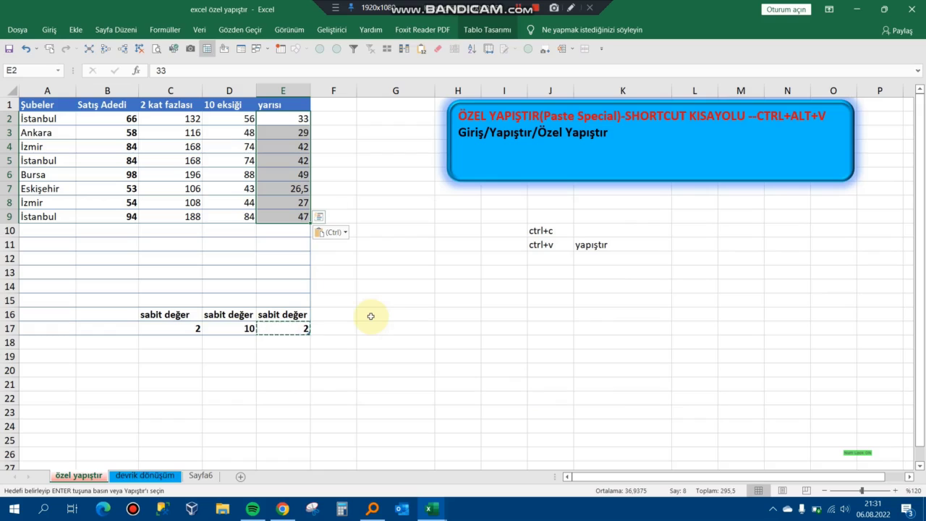
key("Escape")
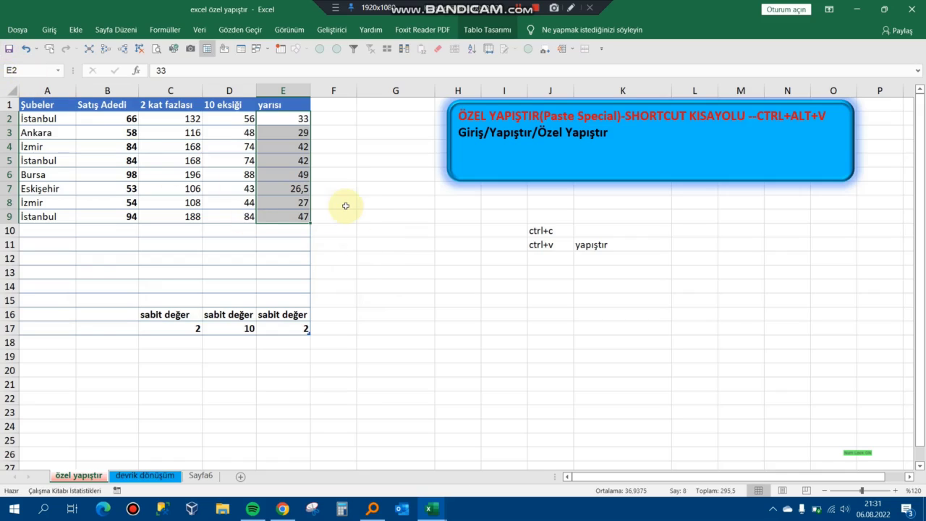
On the "devrik dönüşüm" sheet, blank out the Sütun1 header in A1 and save the workbook
left_click(157, 474)
left_click(329, 192)
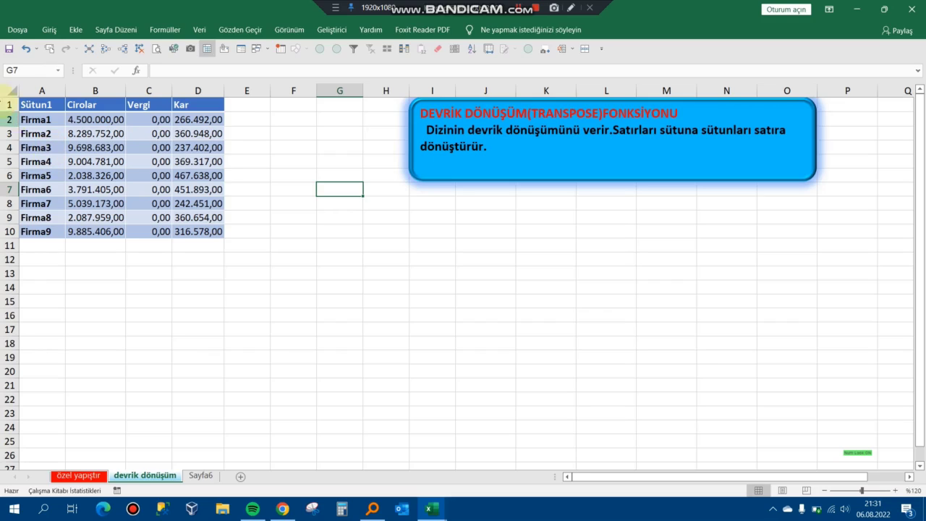
left_click(37, 106)
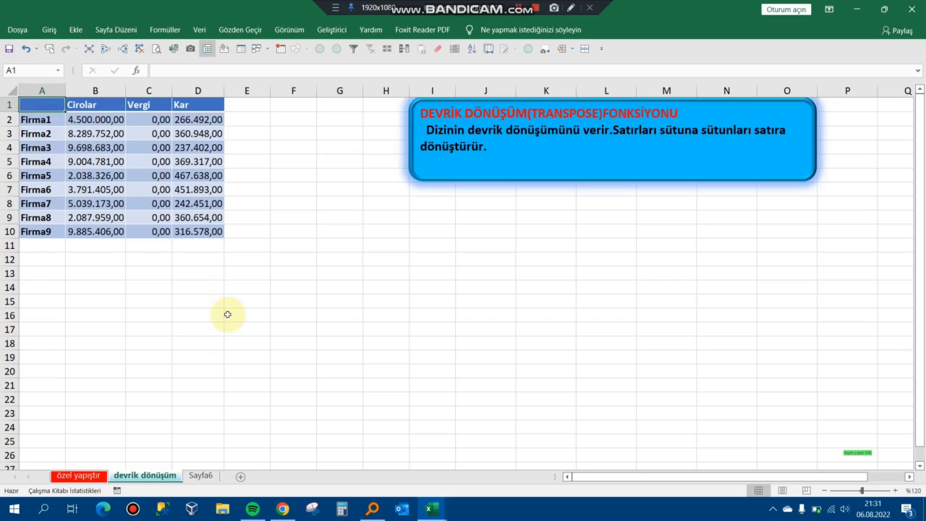
left_click(321, 286)
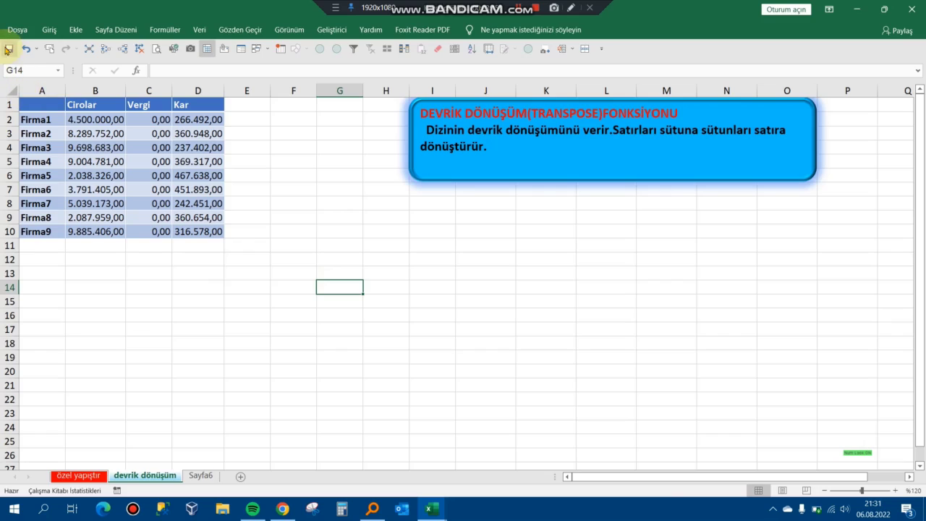
left_click(8, 50)
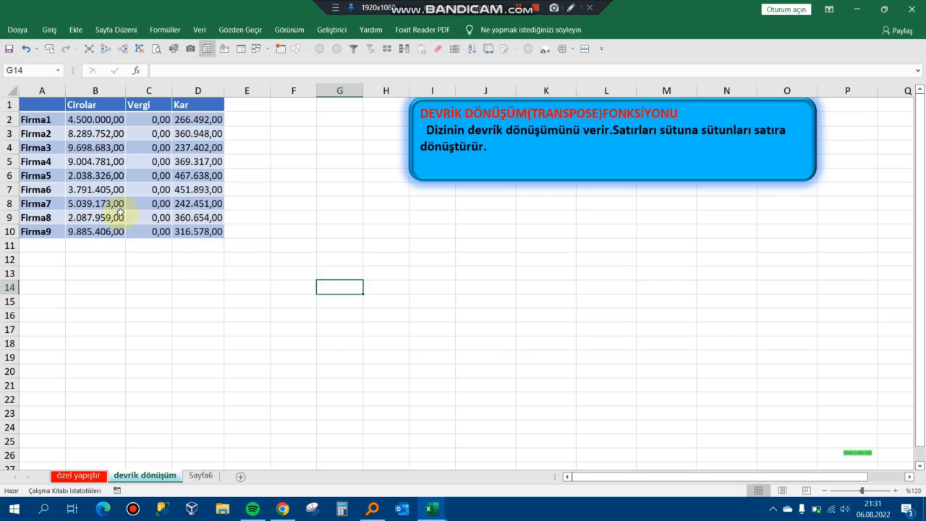
Move the DEVRİK DÖNÜŞÜM text box down to about rows 20 to 25, clearing the area beside the table
left_click(729, 103)
left_click_drag(734, 102, 663, 374)
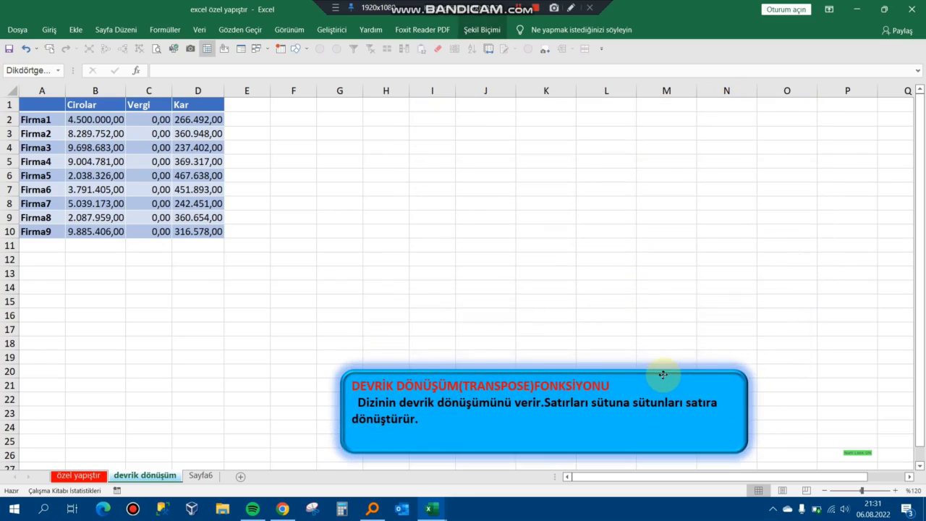
left_click(534, 202)
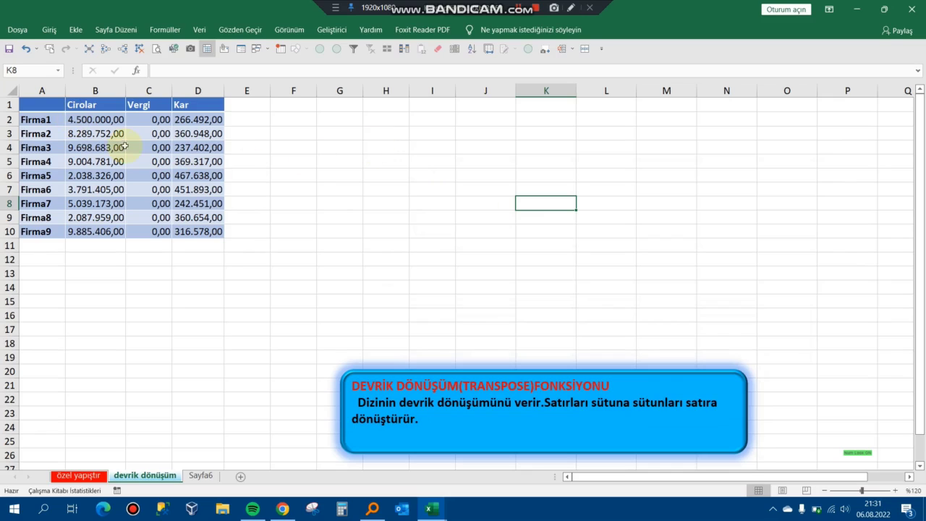
Examine the table's layout: the Firma row labels in A2:A10 and the column headings in B1:D1
left_click(42, 90)
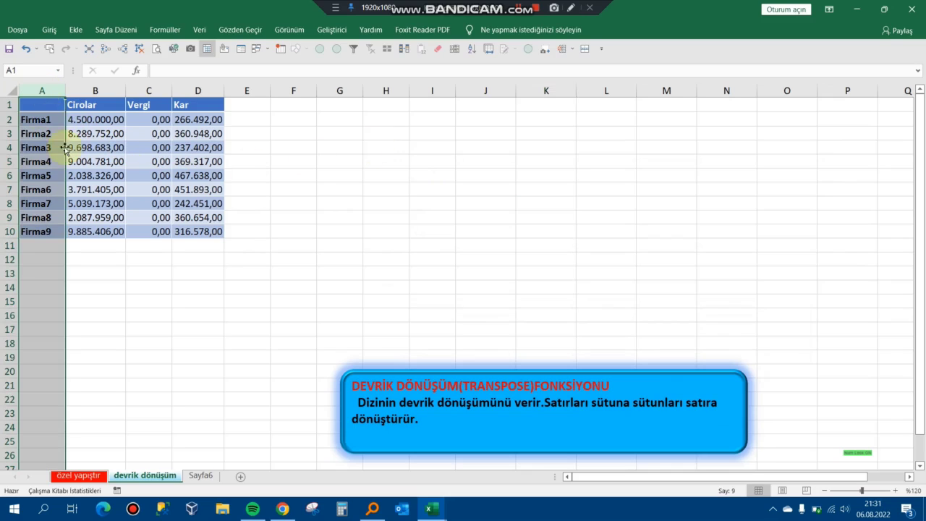
left_click_drag(54, 119, 52, 227)
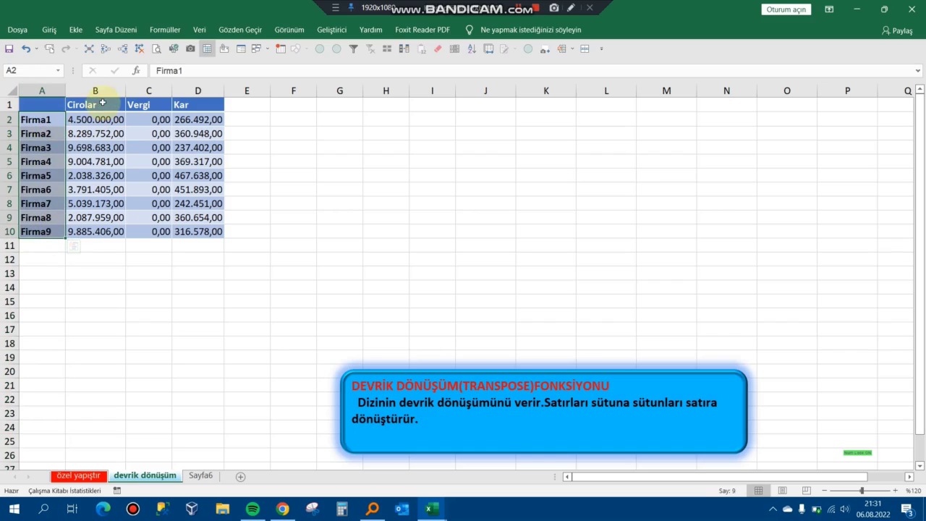
left_click_drag(103, 104, 206, 105)
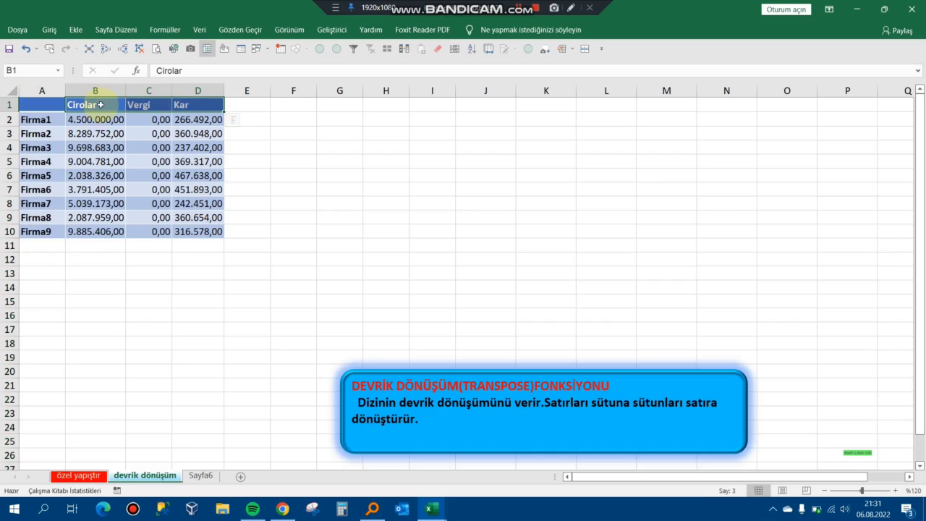
left_click_drag(101, 105, 198, 110)
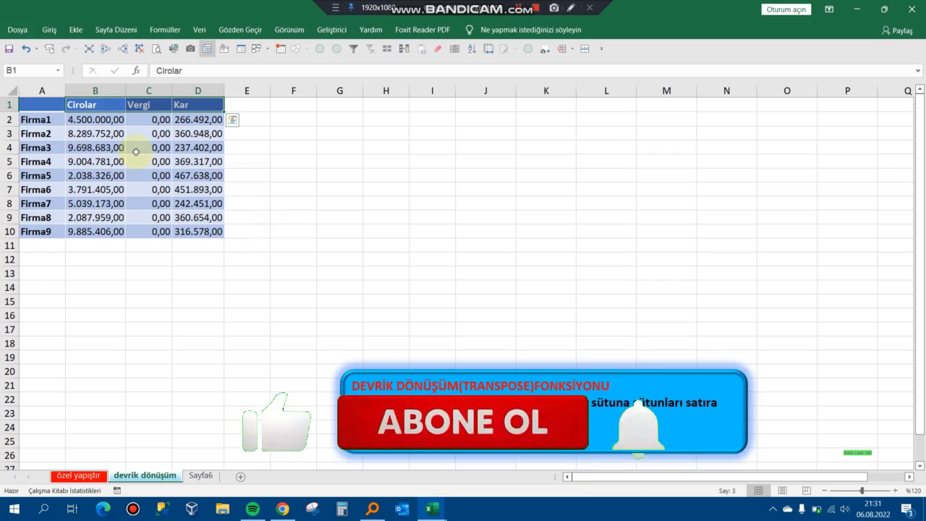
left_click_drag(42, 118, 42, 232)
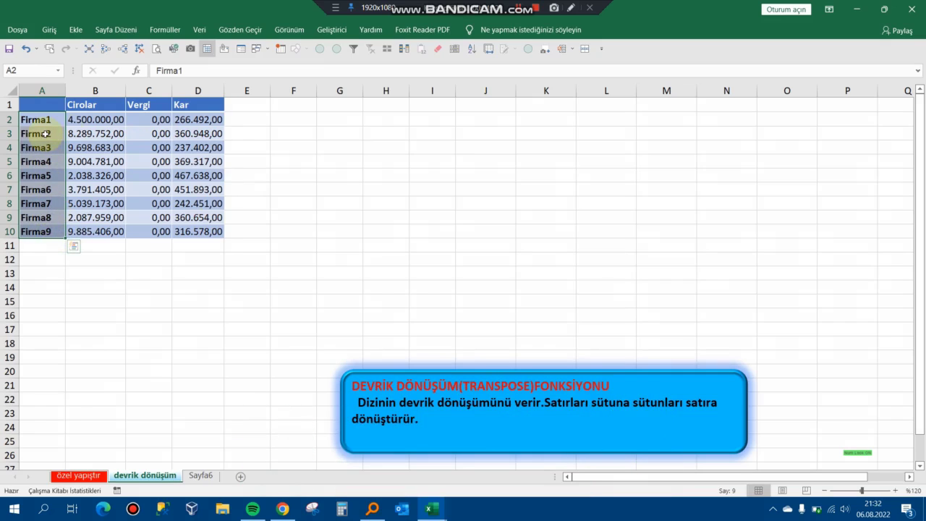
left_click(329, 161)
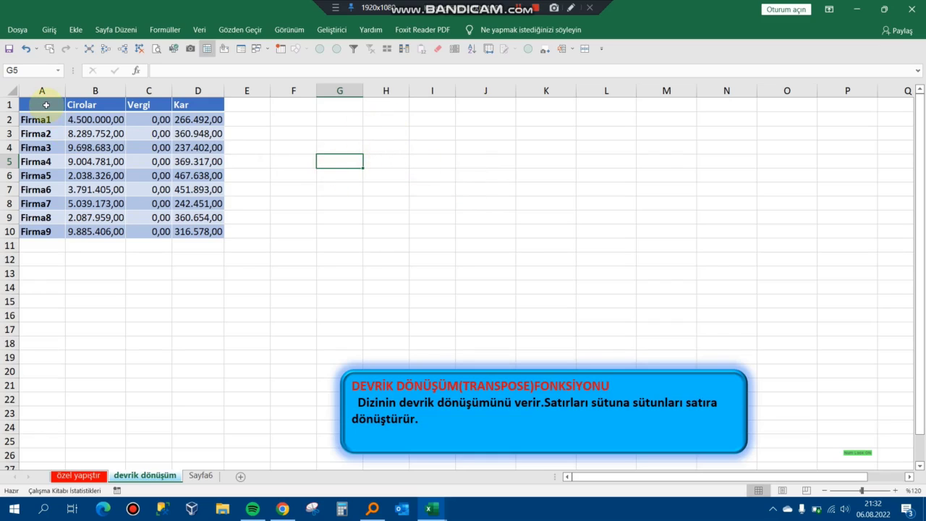
left_click_drag(46, 105, 174, 231)
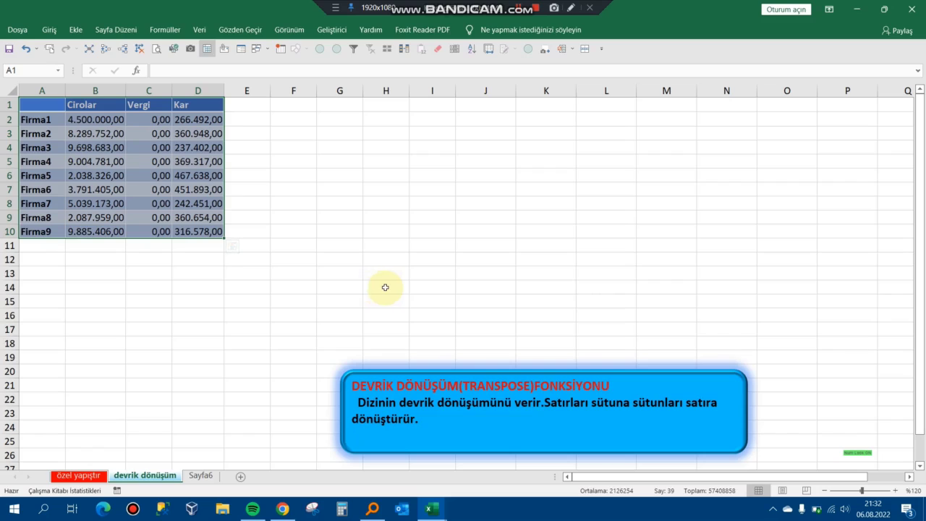
left_click(99, 145)
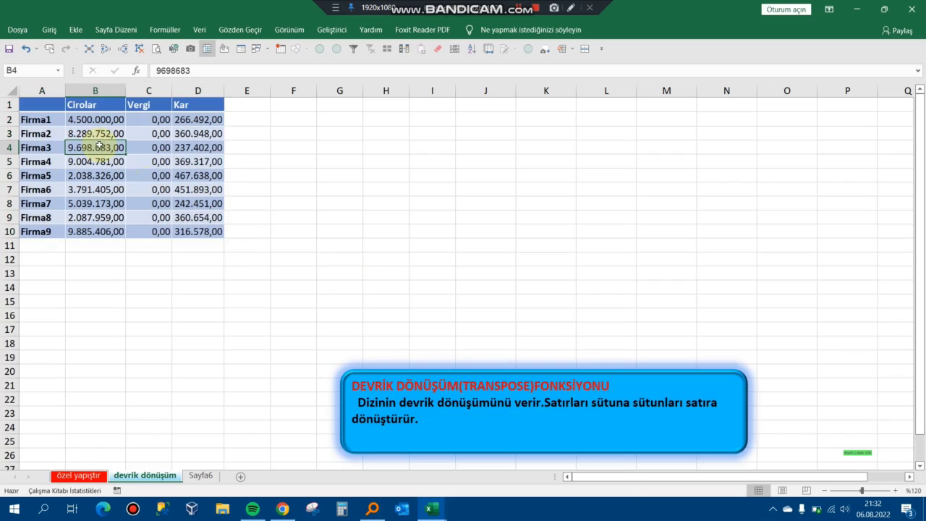
key("ctrl+a")
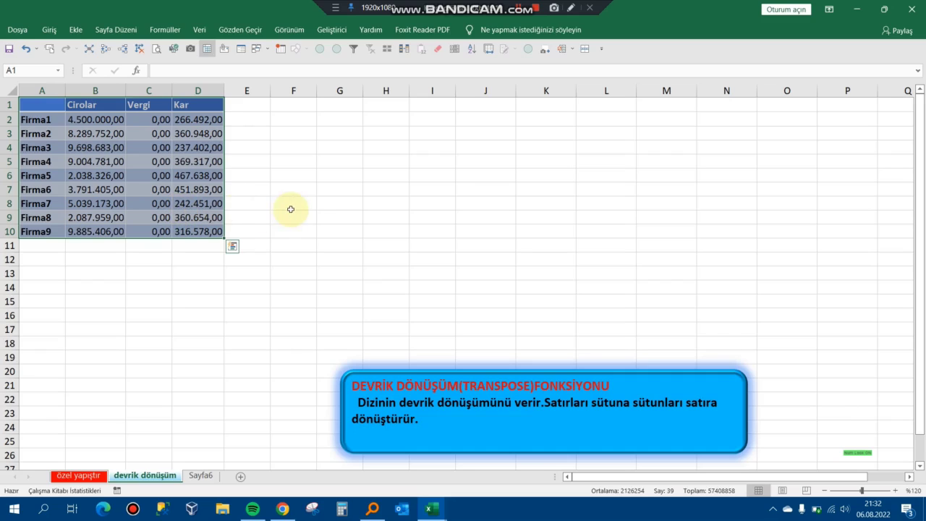
left_click(167, 166)
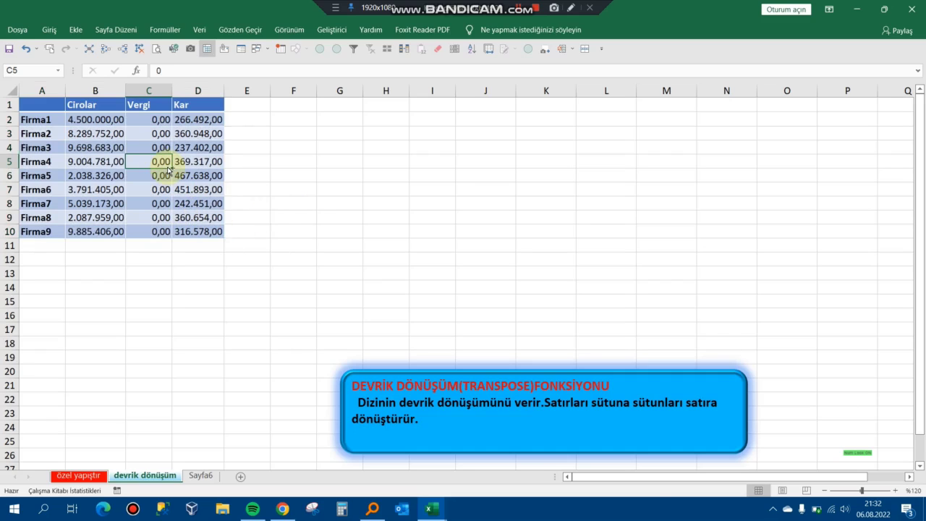
key("ctrl+v")
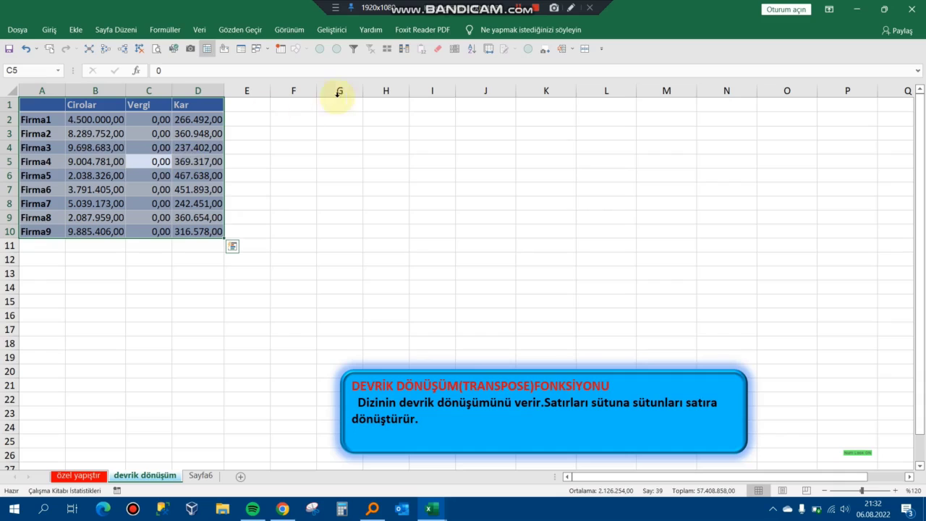
left_click(340, 147)
left_click(130, 161)
key("ctrl+a")
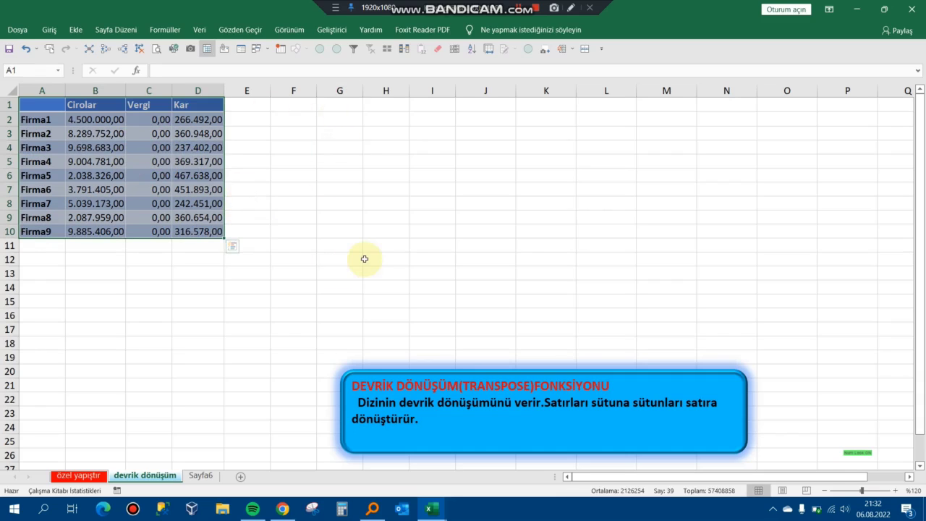
left_click(383, 111)
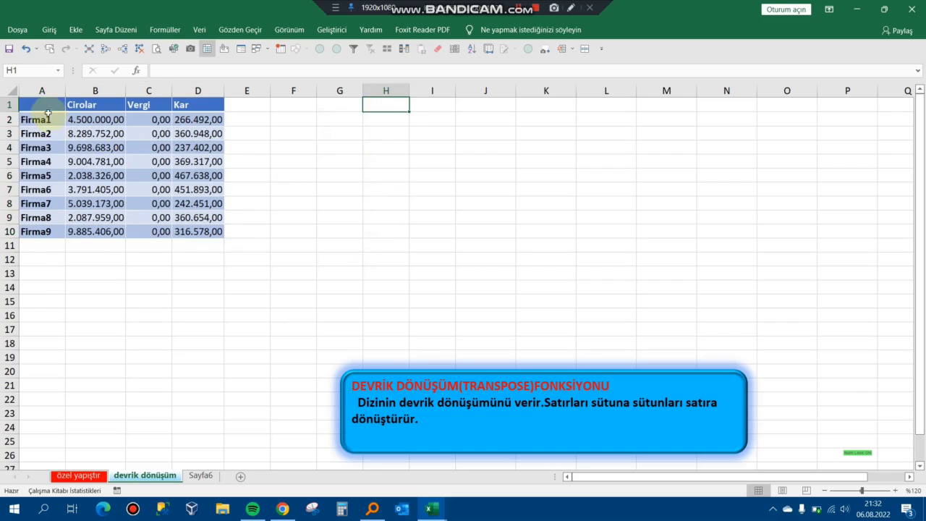
left_click(42, 105, "ctrl")
left_click_drag(44, 105, 198, 228)
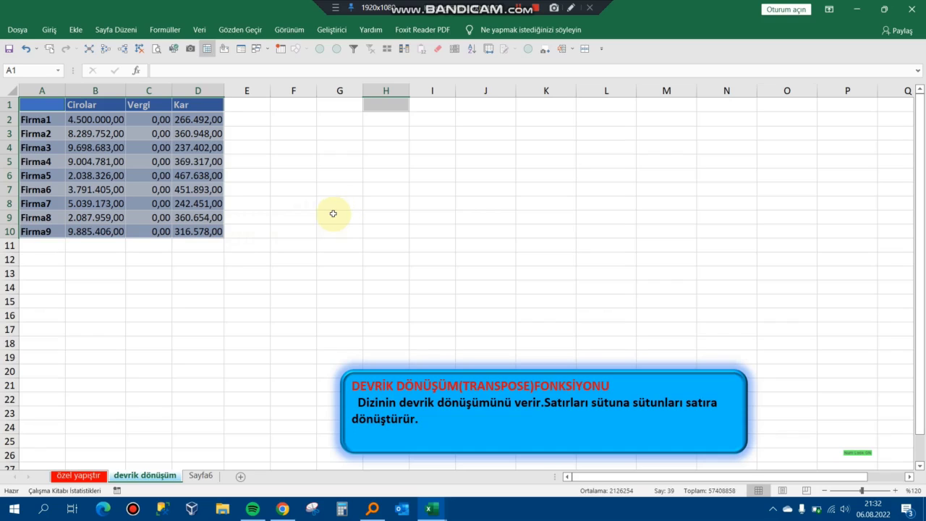
Copy the company table A1:D10 and paste it transposed at H1 using Paste Special with the Tümünü and Devrik Dönüşüm options
left_click(147, 152)
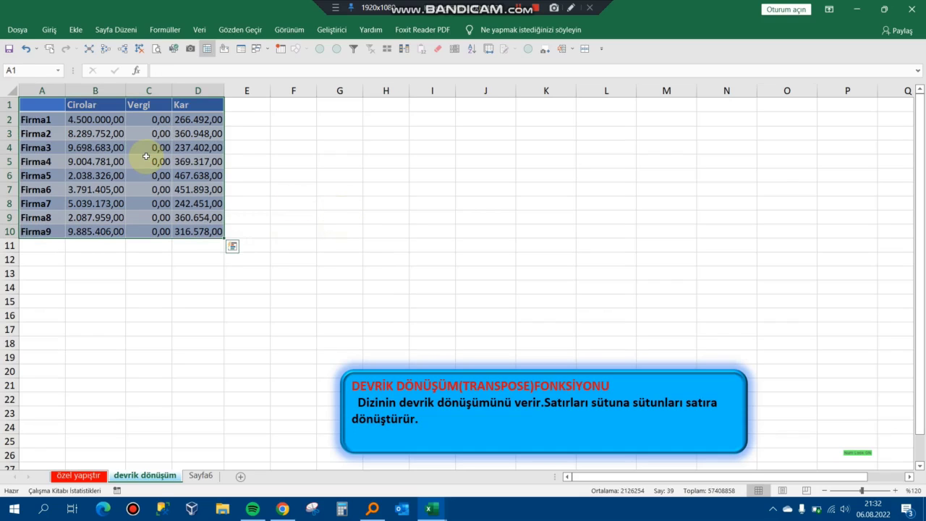
key("ctrl+c")
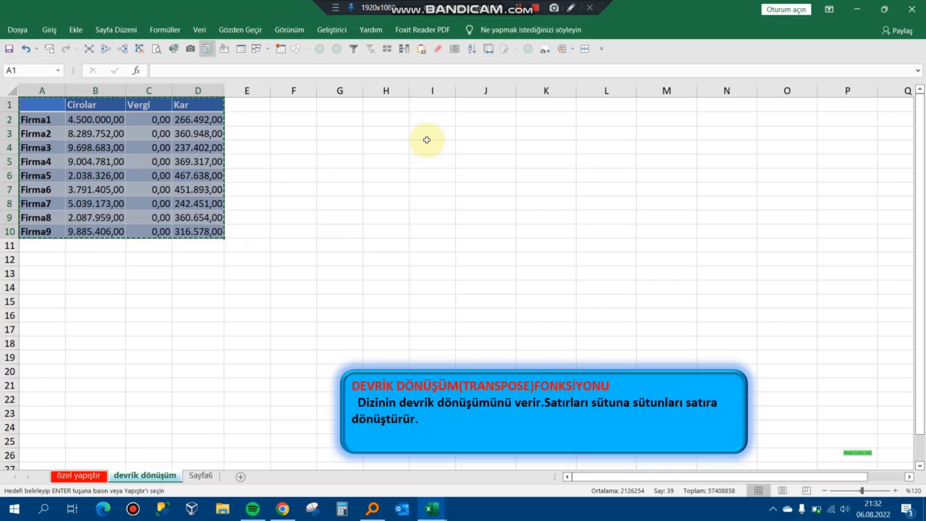
left_click(391, 104)
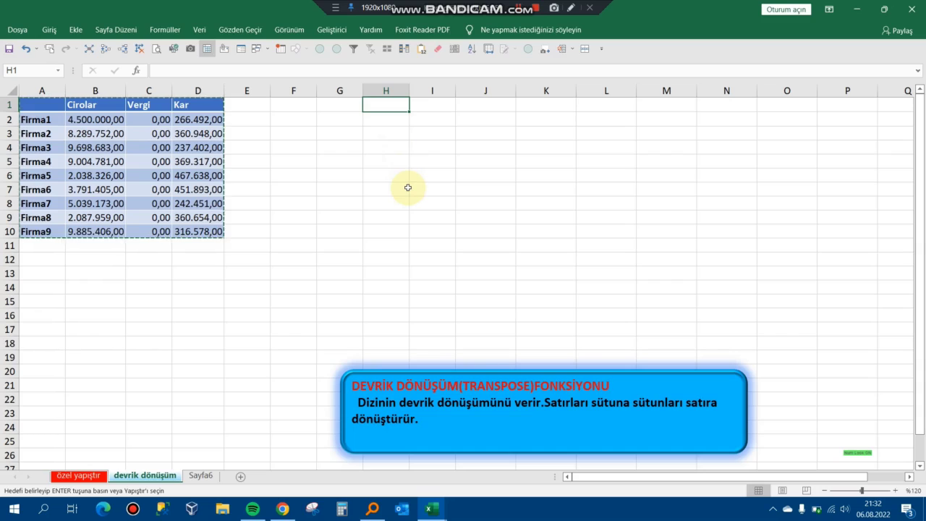
key("ctrl+alt+v")
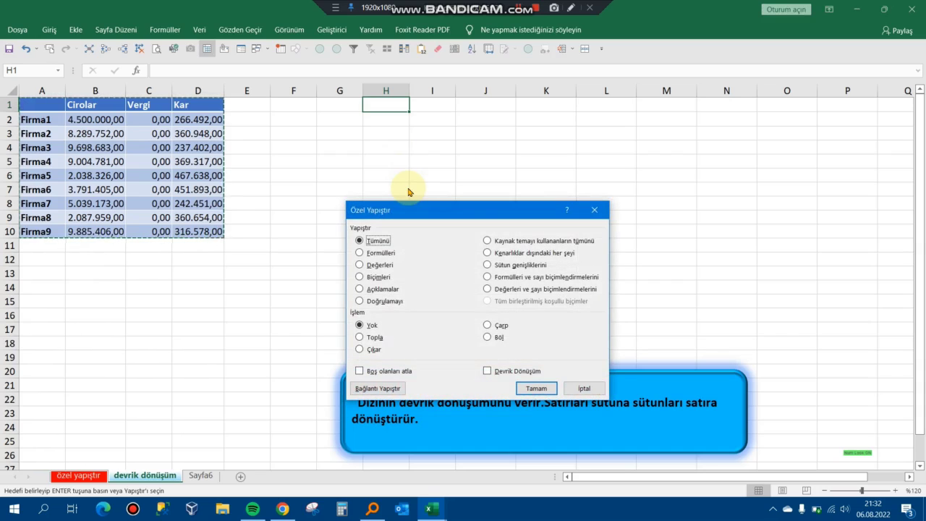
left_click_drag(474, 211, 598, 229)
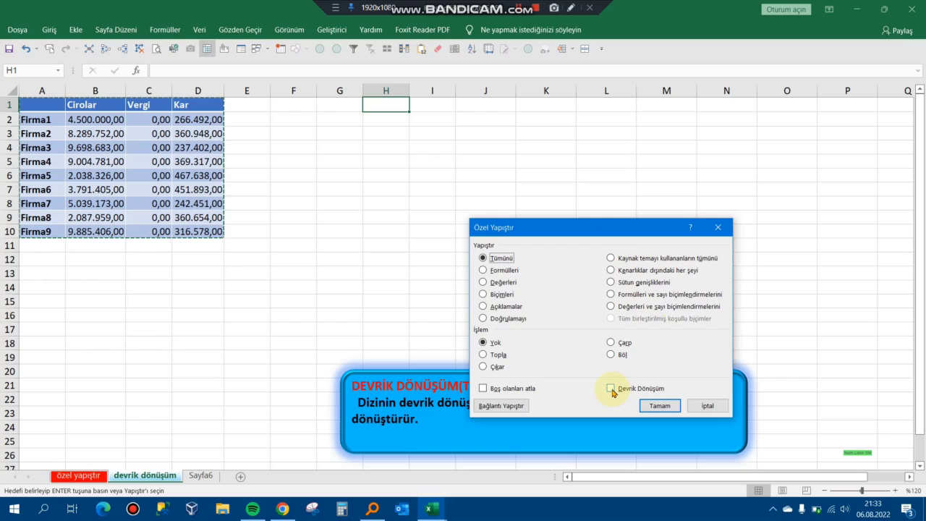
left_click(659, 405)
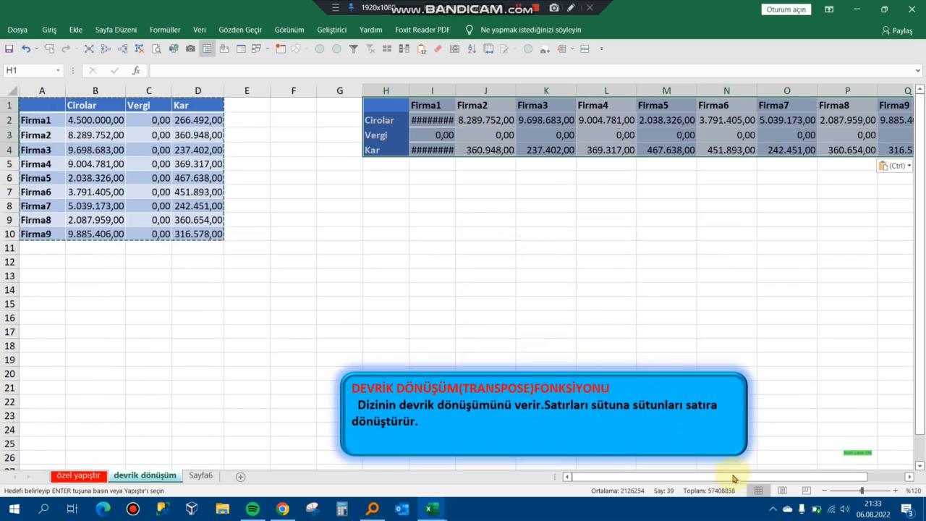
AutoFit the column widths of the transposed table in H1:Q4 and clear the copy marquee
left_click_drag(722, 476, 758, 482)
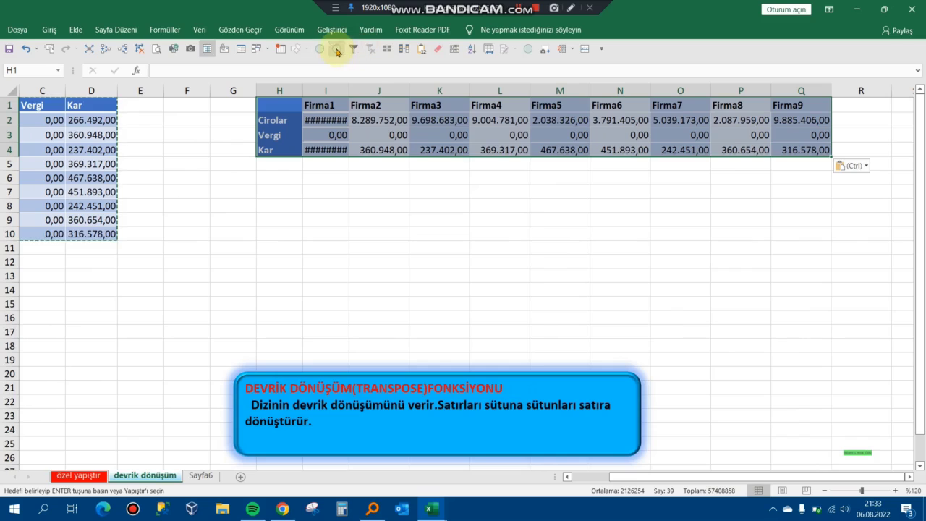
left_click(337, 52)
left_click(434, 200)
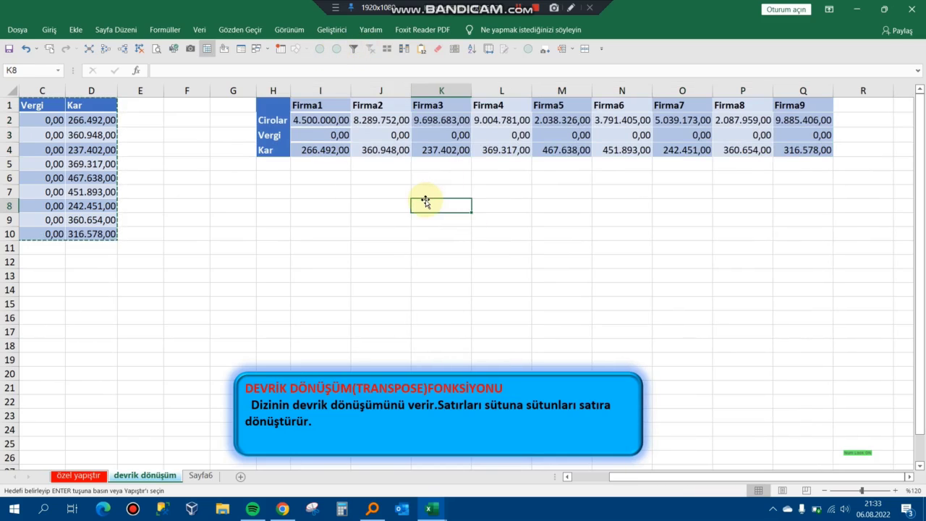
key("Escape")
Compare the transposed table's Cirolar, Vergi and Kar rows and its Firma1 column with the original table
key("Left")
key("Left")
key("Left")
key("Left")
key("Left")
key("Left")
key("Left")
key("Left")
key("Left")
key("Left")
key("Right")
key("Right")
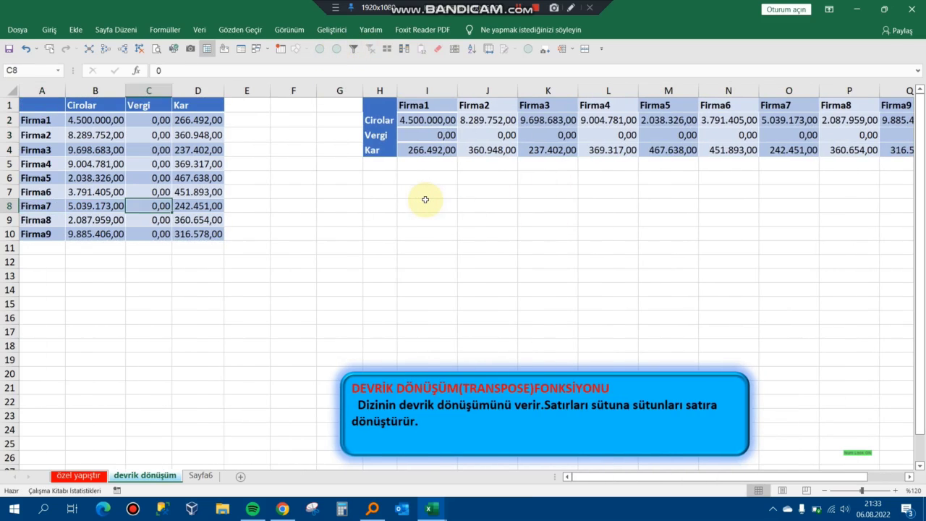
key("Right")
key("Right")
key("Right")
key("Up")
key("Up")
key("Up")
key("Up")
key("Up")
key("Up")
key("Right")
key("Right")
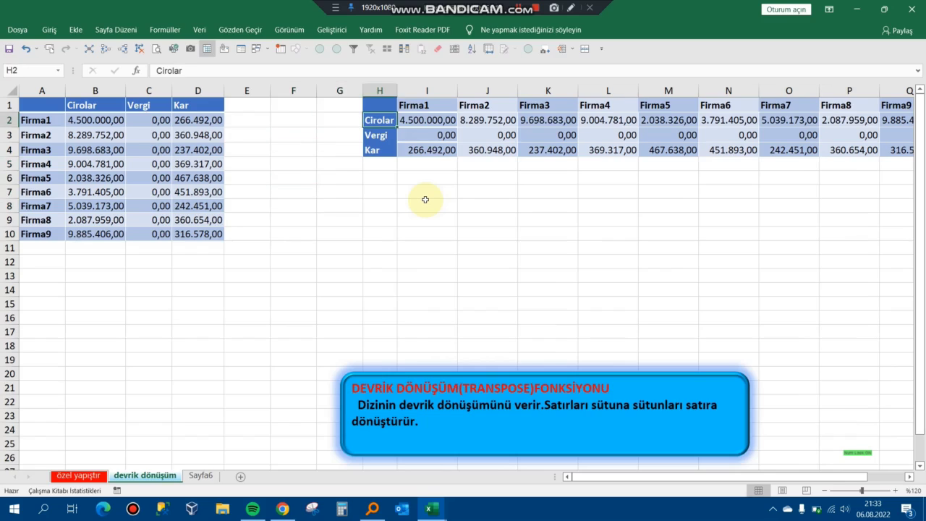
key("Left")
key("Right")
key("Right")
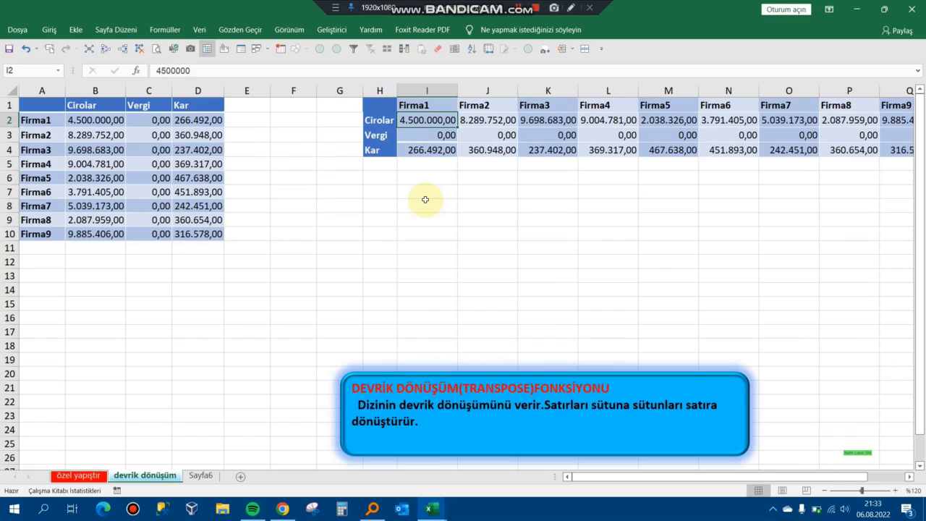
key("Down")
key("Down")
key("Up")
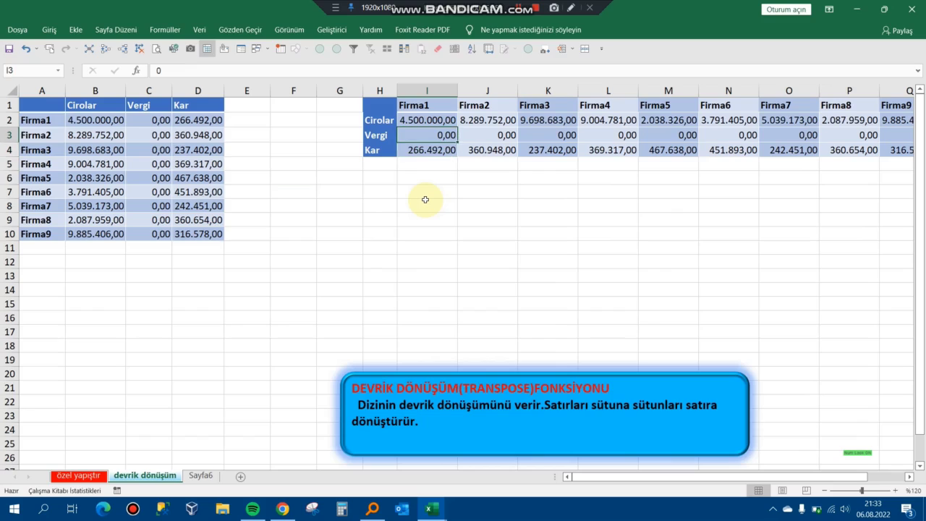
key("Up")
key("Up")
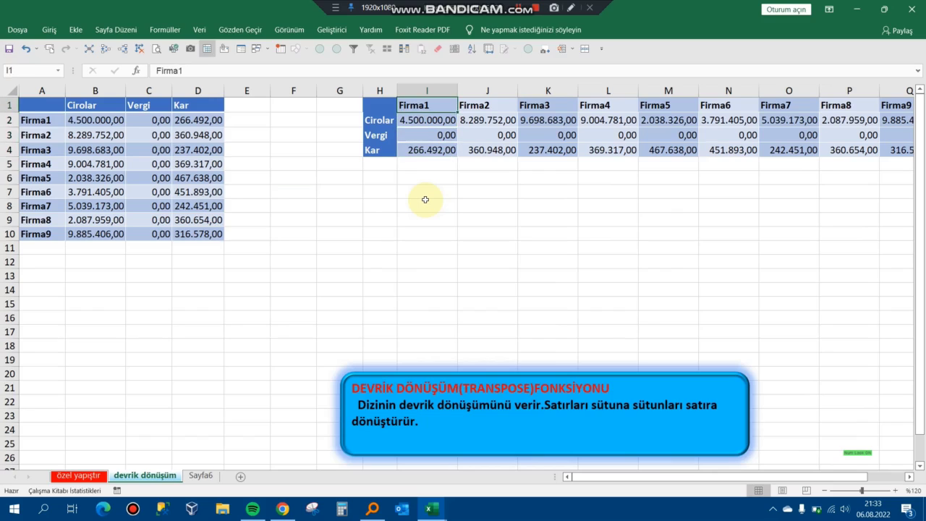
Set the original table's Cirolar value for Firma1 in B2 to 5000000
key("Left")
key("Left")
key("Left")
key("Left")
key("Down")
key("Left")
key("Left")
key("Left")
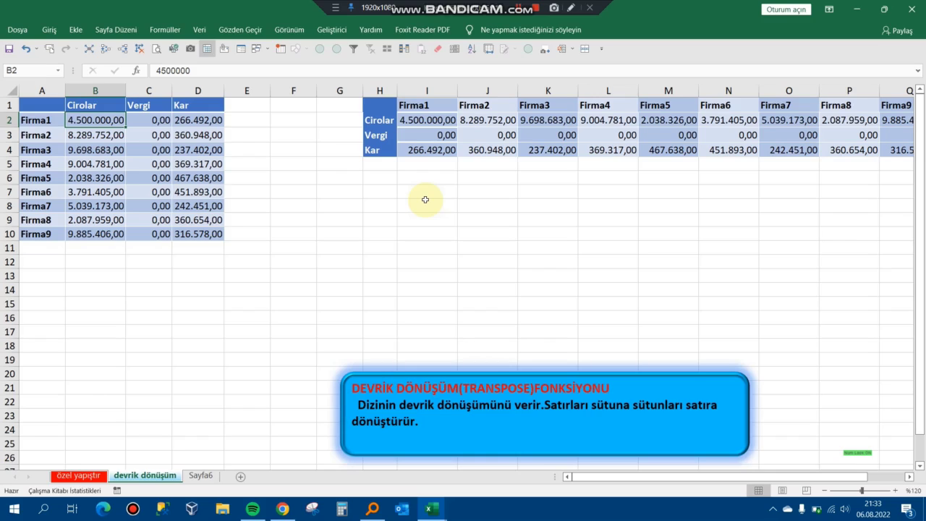
type("5000")
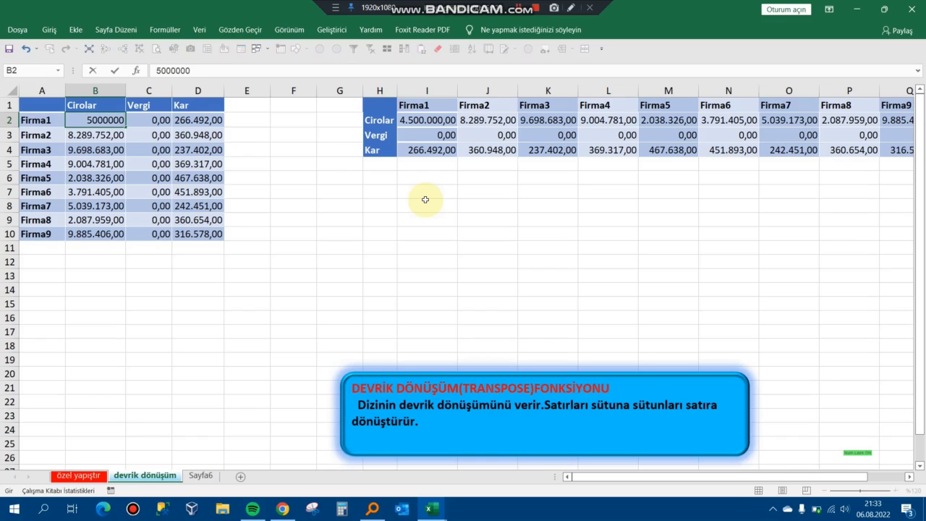
key("ctrl+Return")
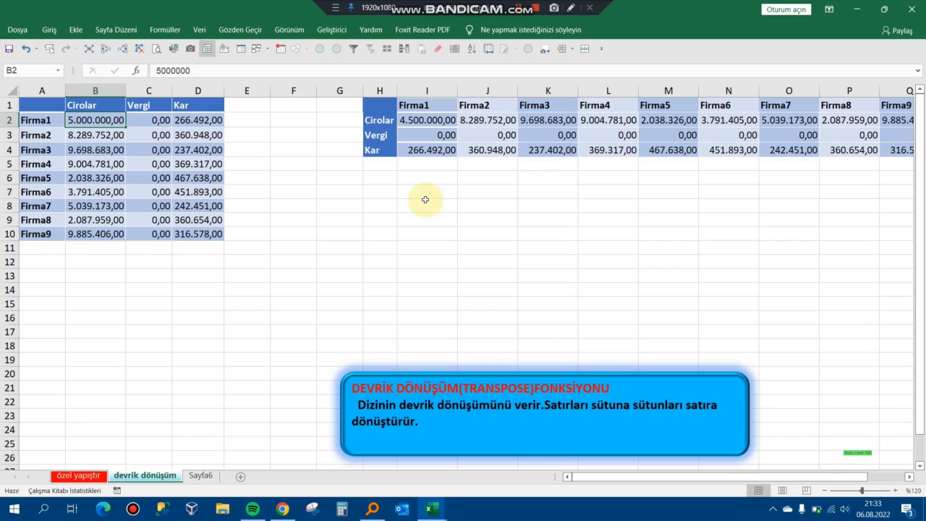
Check the transposed Cirolar value for Firma1 in I2 and undo the edit of B2
key("Right")
key("Right")
key("Right")
key("Right")
key("Right")
key("Right")
key("Right")
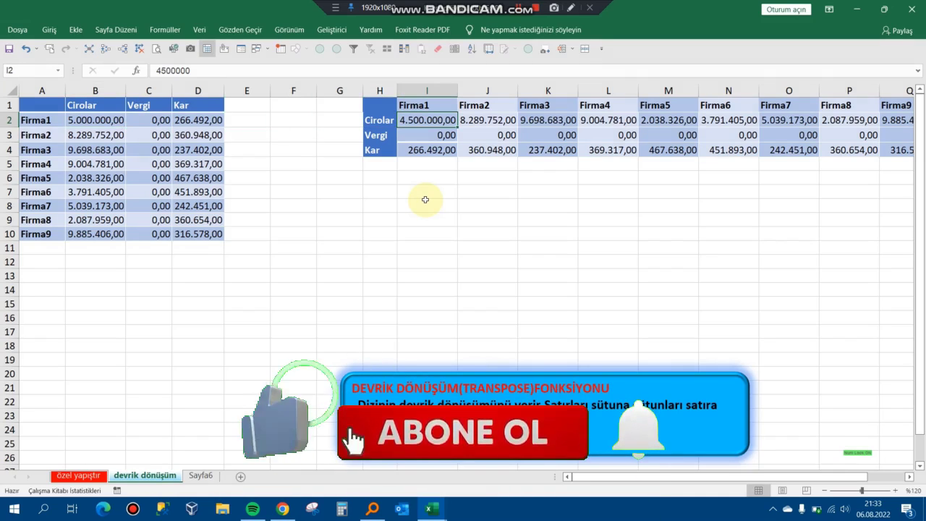
key("ctrl+z")
key("Down")
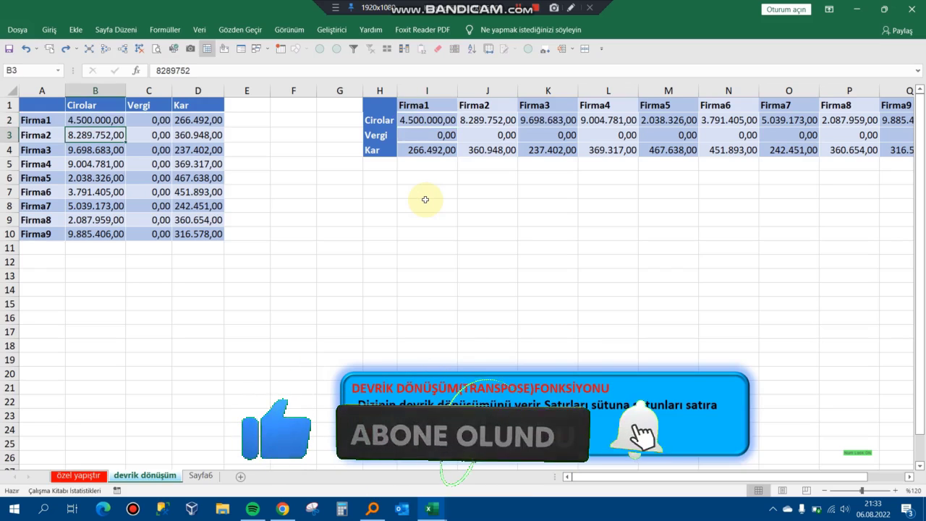
key("Down")
key("Down")
key("Down")
key("Right")
key("Right")
key("Right")
key("Right")
key("Right")
key("Right")
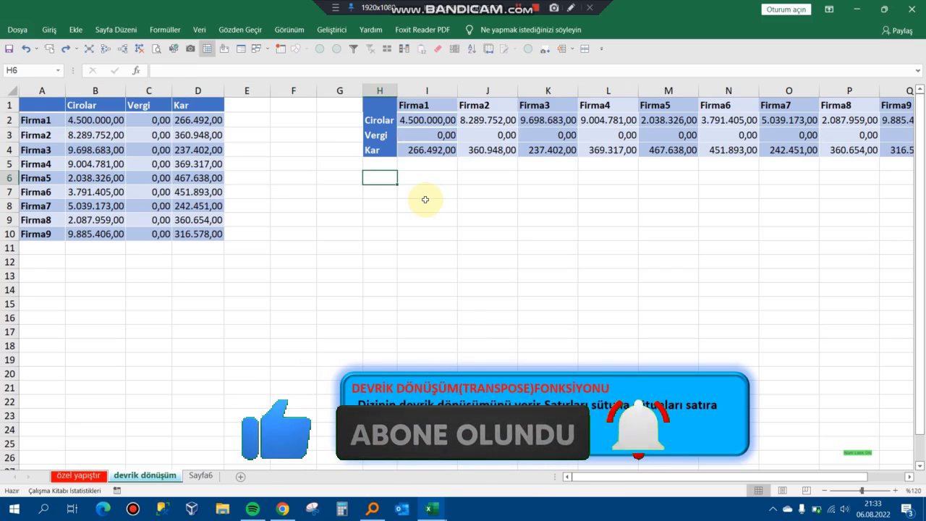
Move the DEVRİK DÖNÜŞÜM text box up to about rows 17 to 22 and deselect it
left_click(653, 372)
left_click_drag(653, 372, 670, 325)
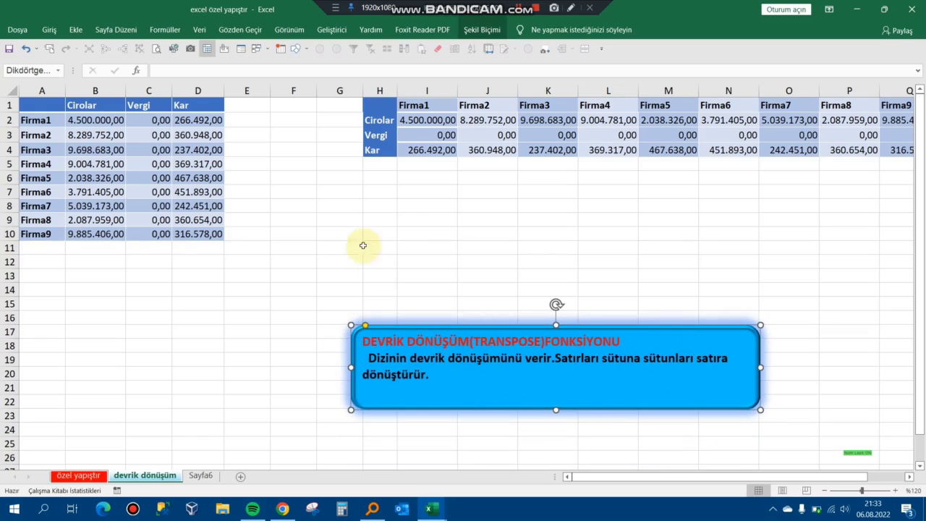
left_click(387, 189)
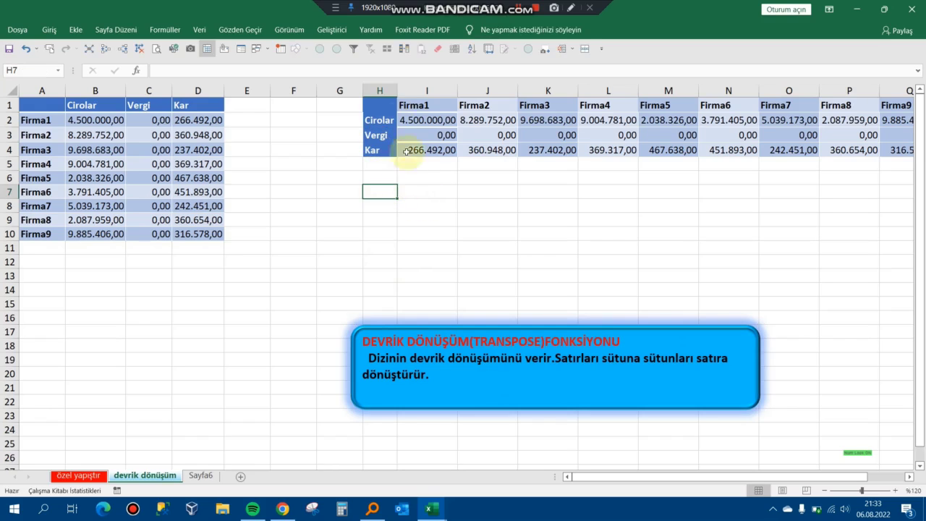
Move the transposed table H1:Q4 so that it starts at cell F1
left_click(382, 105)
key("shift+Down")
key("shift+Down")
key("shift+Down")
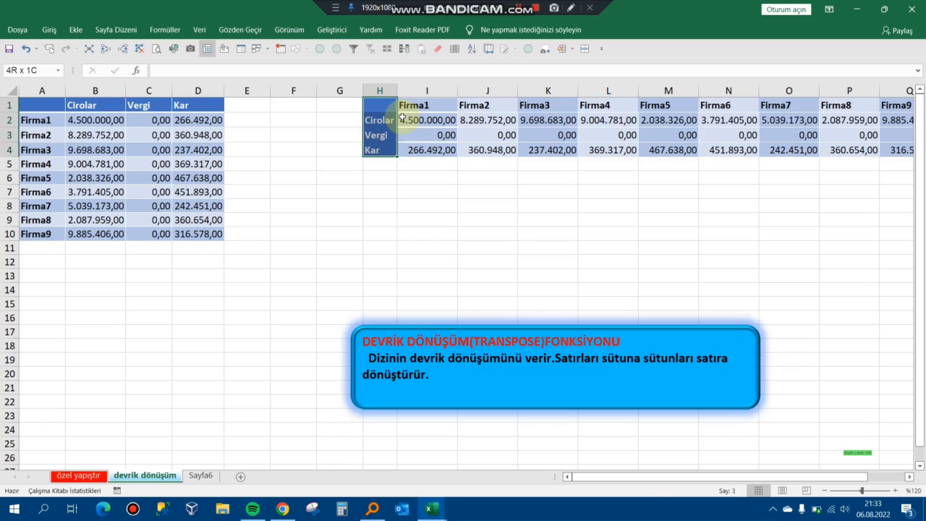
key("shift+Right")
key("shift+Right")
key("shift+Right")
key("shift+Right")
key("shift+Right")
key("shift+Right")
key("shift+Right")
key("shift+Right")
key("shift+Right")
key("shift+Right")
key("shift+Right")
key("shift+Right")
key("shift+Left")
key("shift+Left")
key("shift+Left")
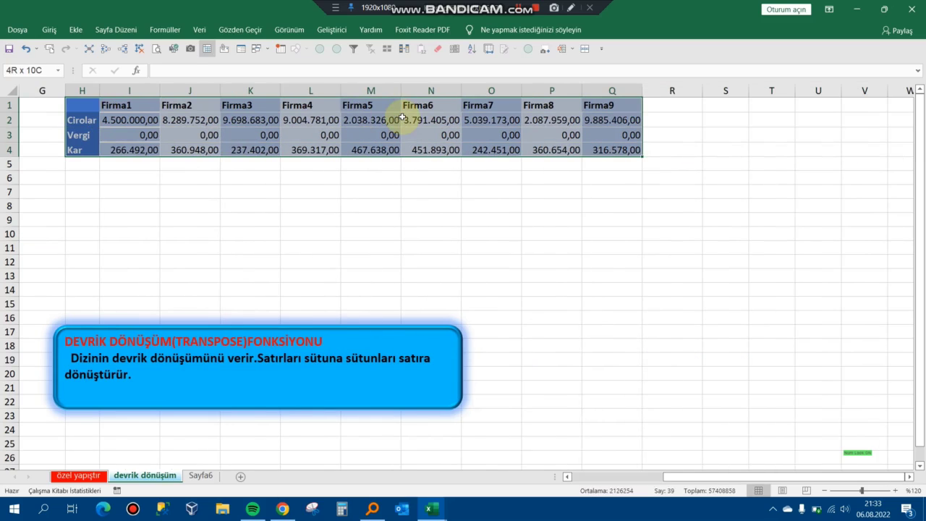
key("ctrl+c")
key("Left")
key("Left")
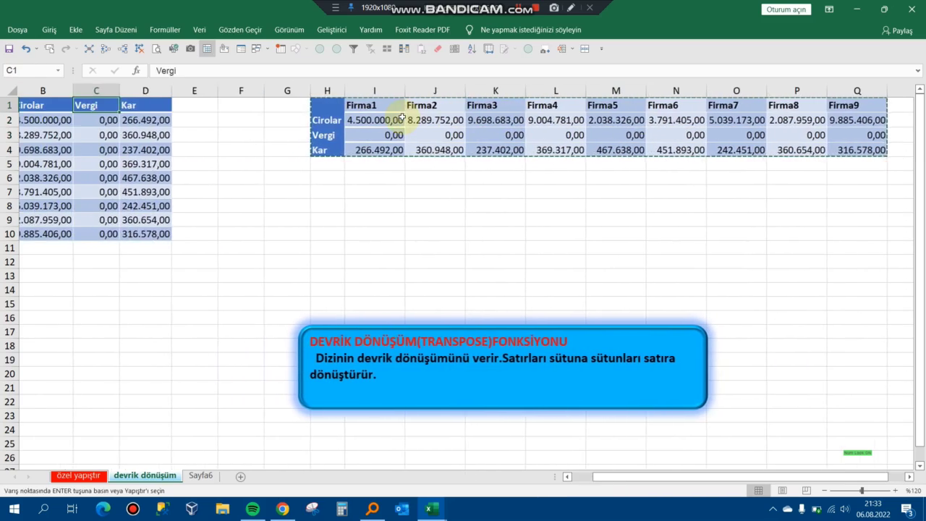
key("ctrl+v")
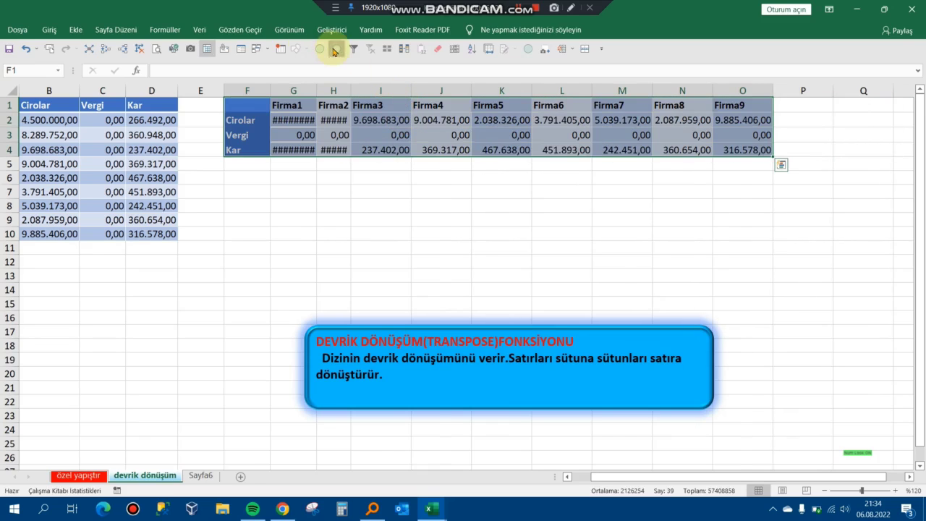
AutoFit the column widths of the moved table in F1:O4 and return to column A
left_click(334, 51)
left_click(245, 180)
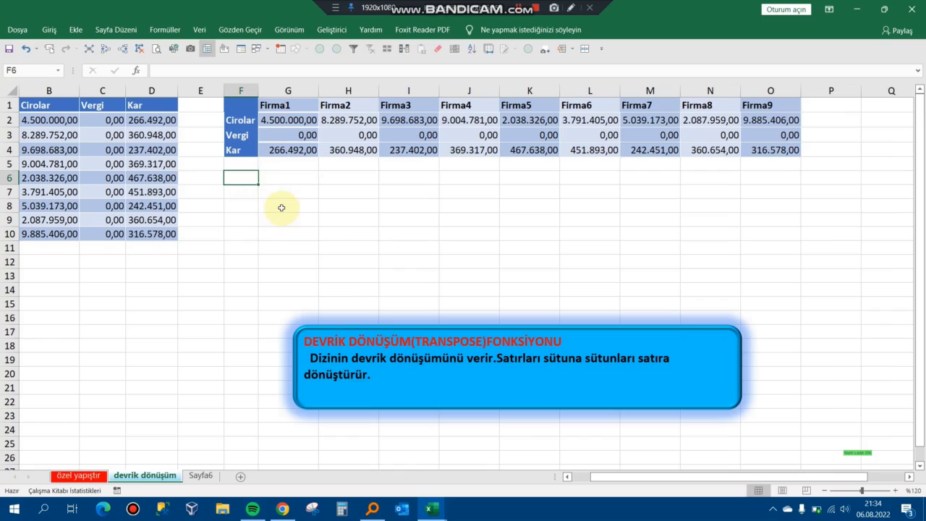
key("Left")
key("Left")
key("Left")
key("Left")
key("Left")
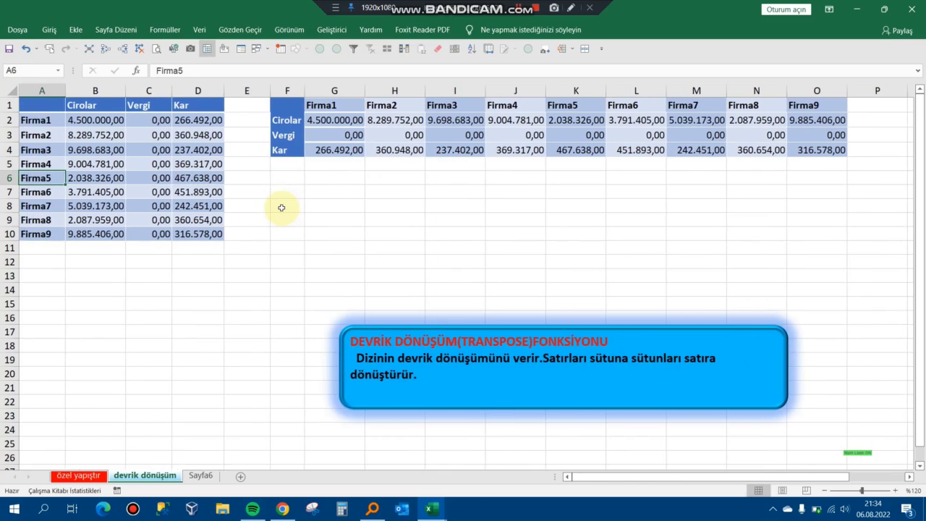
Select the transposed table F1:O4 to check its size in rows and columns, and deselect it
key("Right")
key("Right")
key("Left")
key("Left")
key("Up")
key("Up")
key("Up")
key("Up")
key("Up")
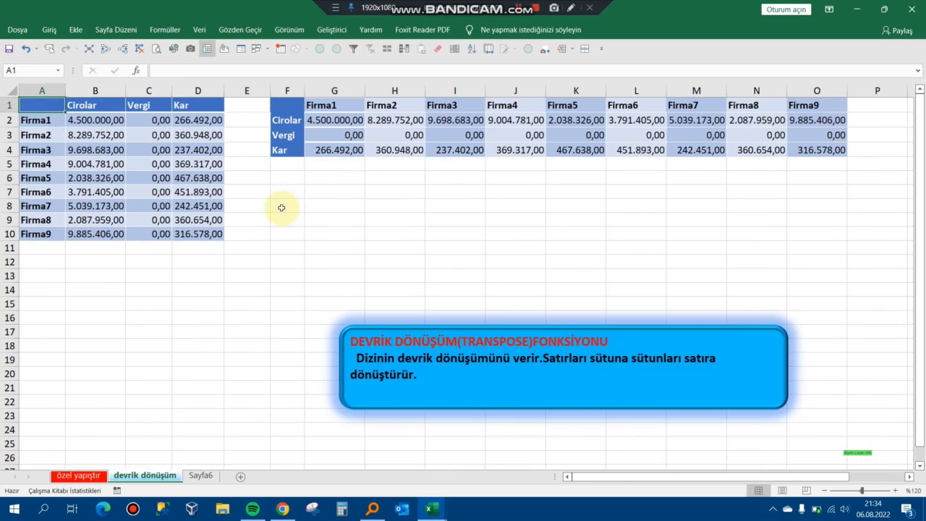
key("Right")
key("Right")
key("Right")
key("Right")
key("Right")
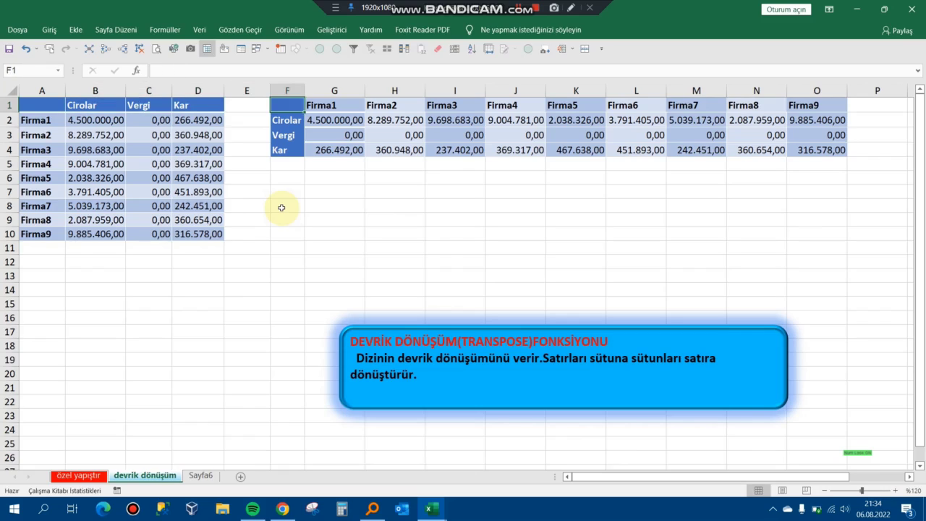
key("shift+Down")
key("shift+Down")
key("shift+Down")
key("shift+Down")
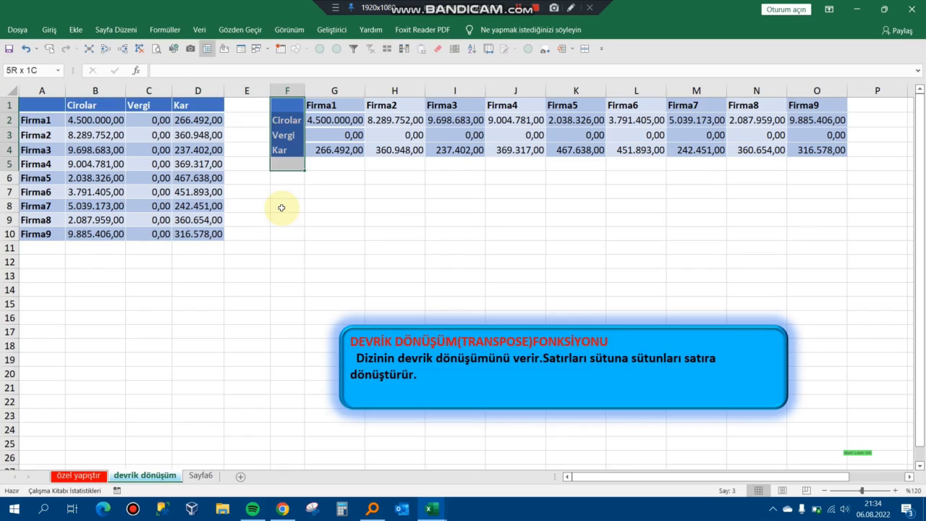
key("shift+Up")
key("shift+Up")
key("shift+Down")
key("shift+Right")
key("shift+Right")
key("shift+Right")
key("shift+Right")
key("shift+Right")
key("shift+Right")
key("shift+Right")
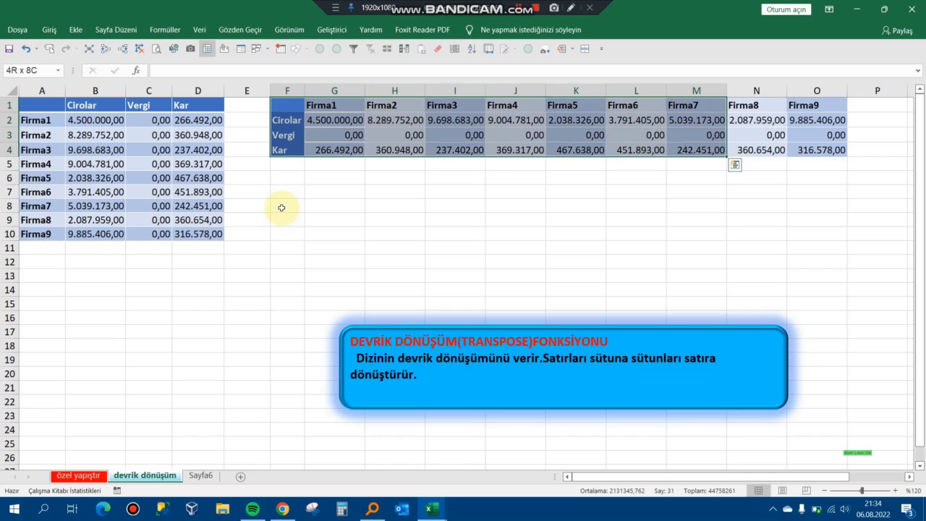
key("shift+Right")
key("shift+Right")
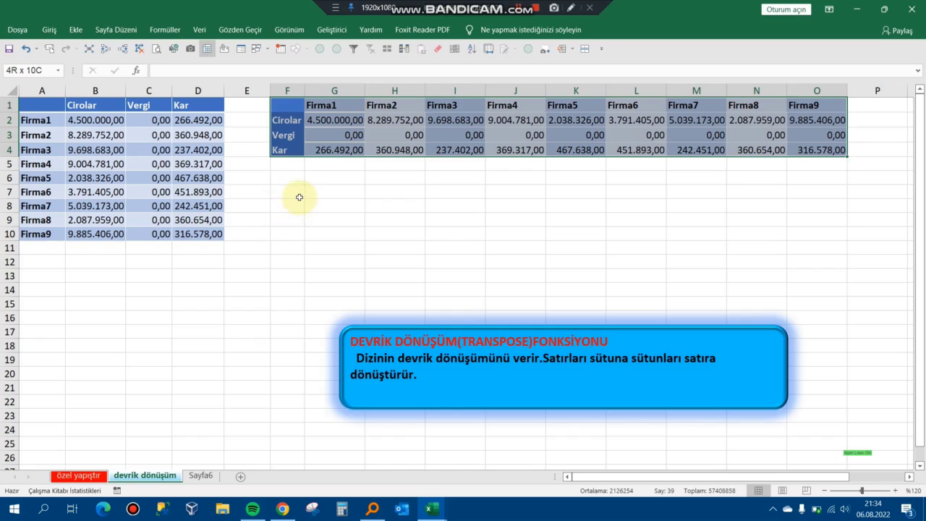
left_click(299, 197)
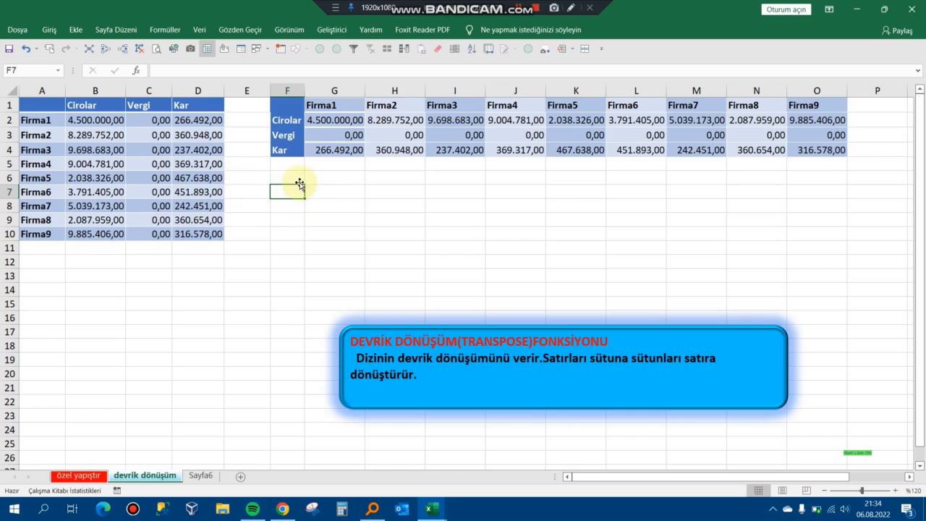
Enter the array formula =DEVRİK_DÖNÜŞÜM(A1:D10) across the range F6:O9
left_click_drag(299, 175, 805, 219)
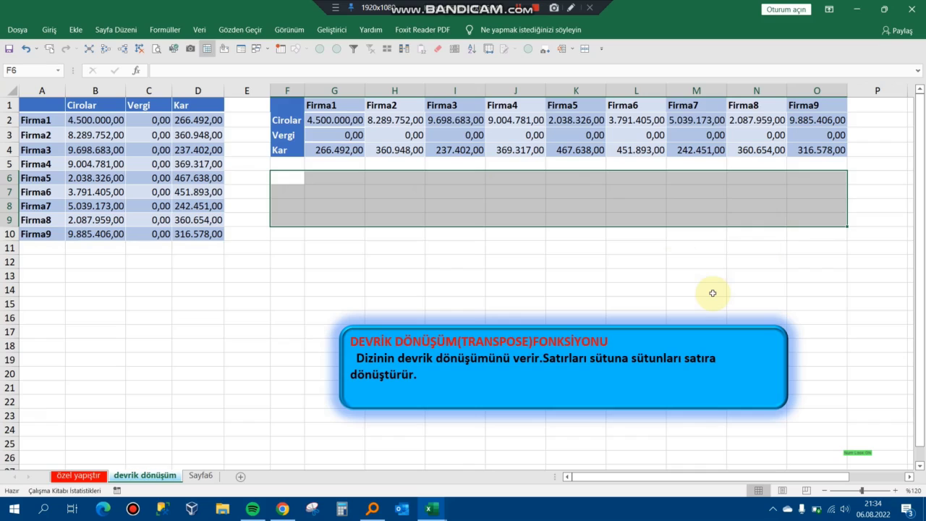
type("=")
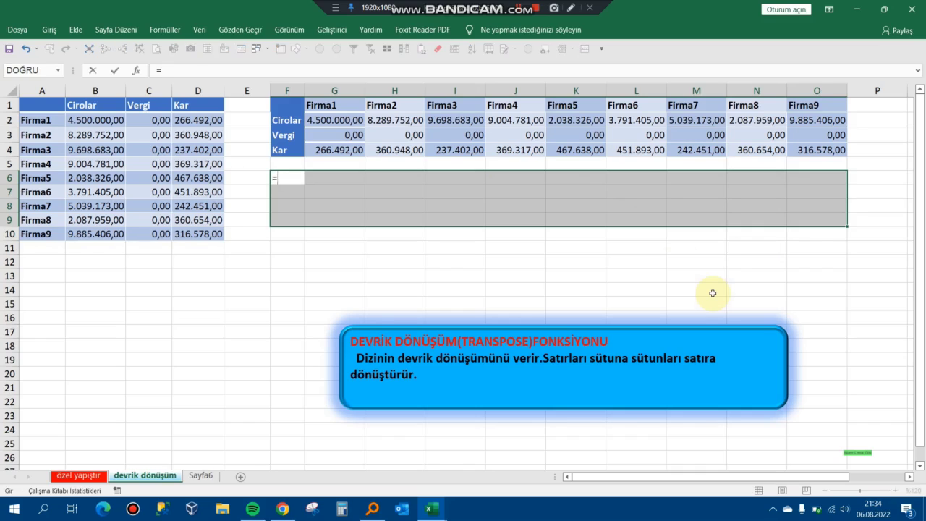
type("devrik")
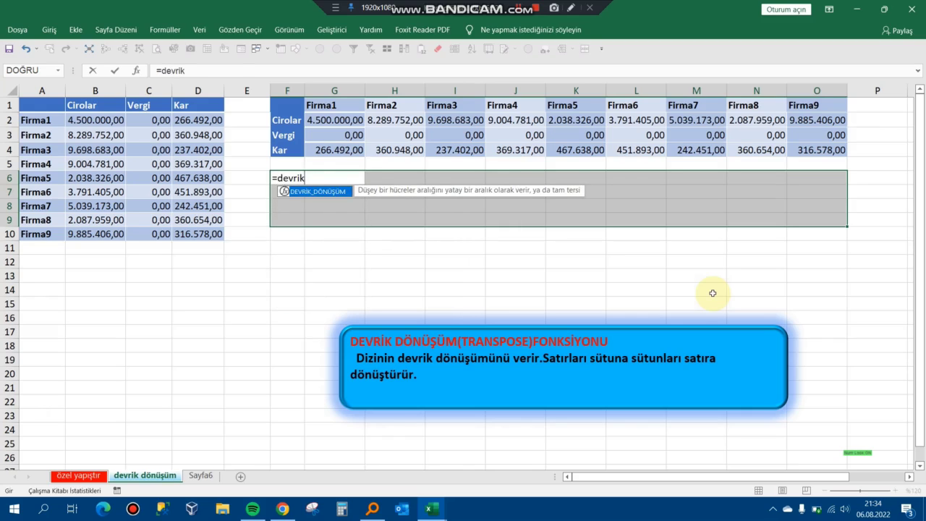
key("Tab")
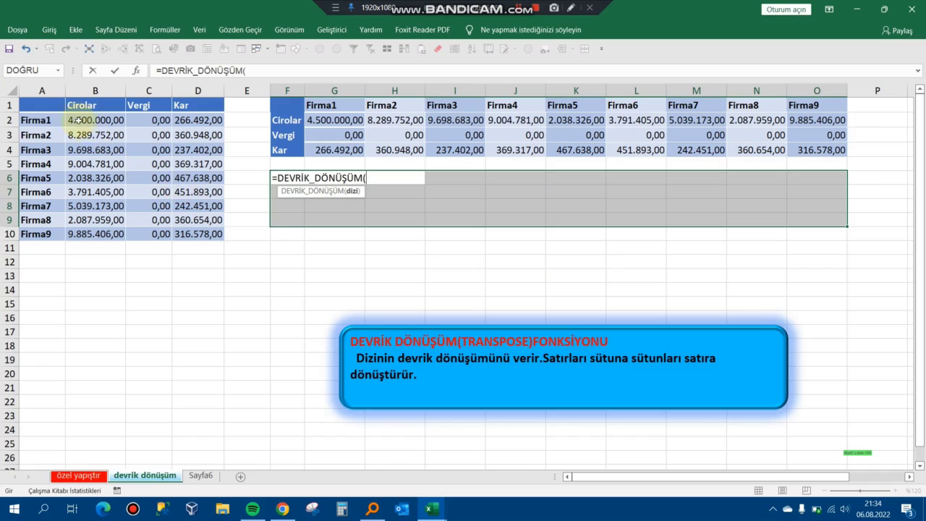
left_click_drag(48, 106, 197, 238)
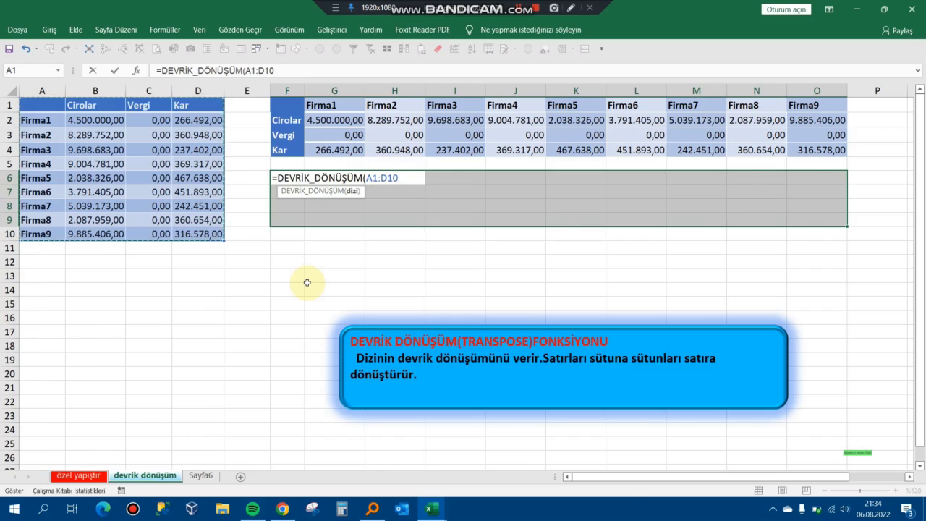
key("ctrl+shift+Return")
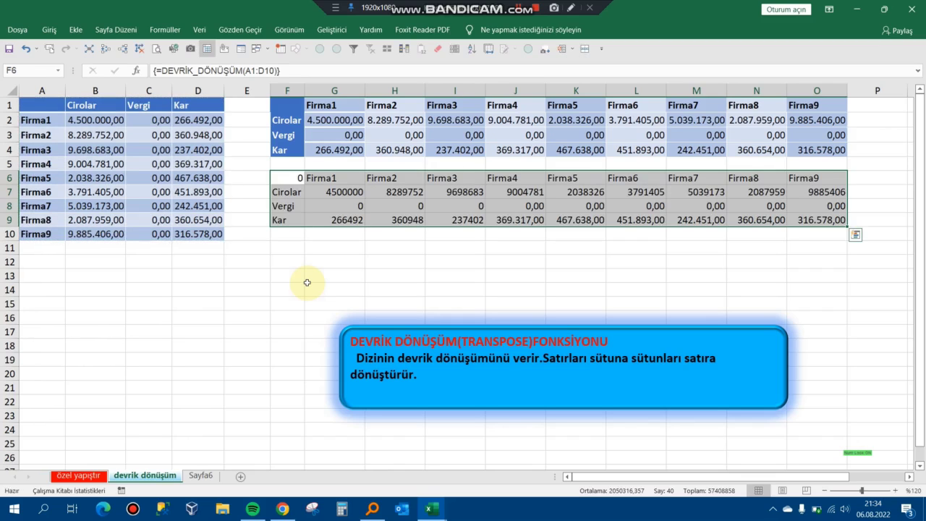
Format the numbers in G7:O9 with thousands separators and two decimal places
left_click(352, 190)
key("shift+Left")
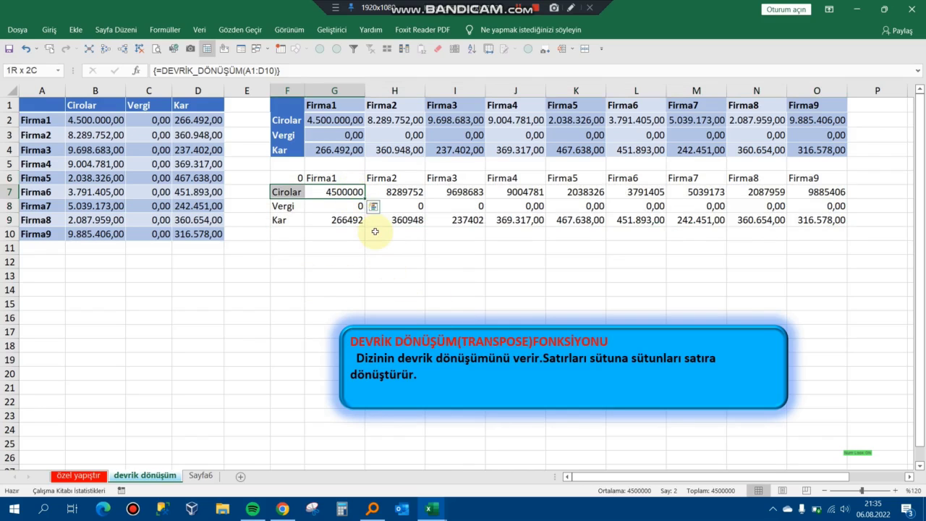
key("shift+Right")
key("shift+Down")
key("shift+Down")
key("ctrl+shift+Right")
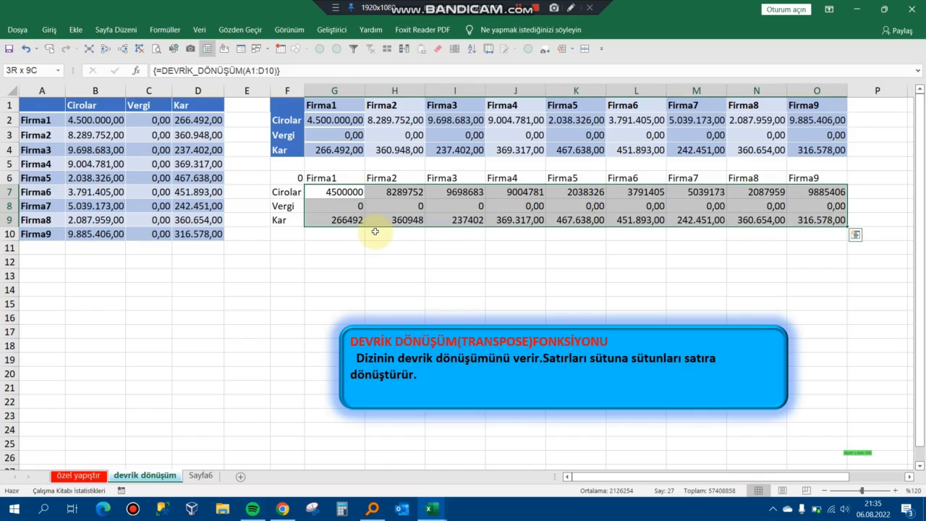
key("Left")
key("Right")
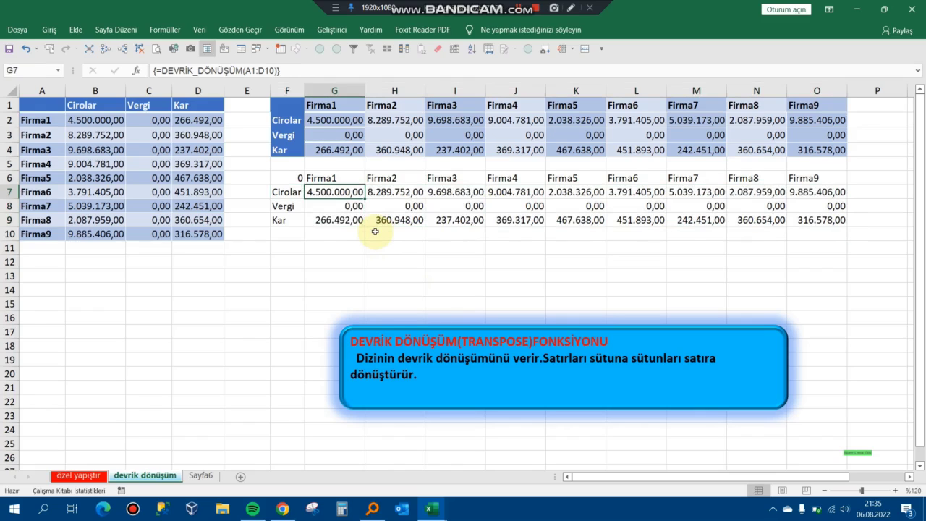
Try to clear cell F6, the empty-header corner of the array formula's table
key("Up")
key("Left")
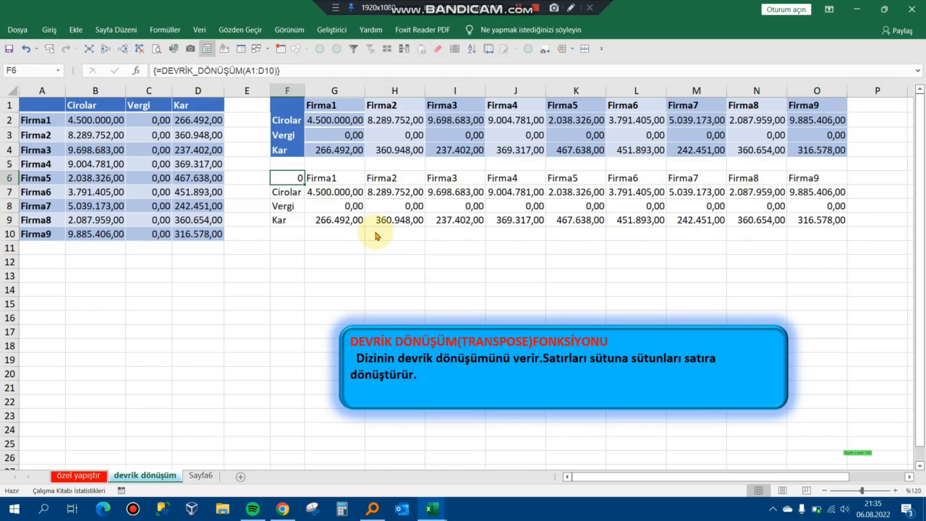
key("Delete")
key("Return")
Set the Cirolar value of Firma1 in B2 to 5000000
key("Left")
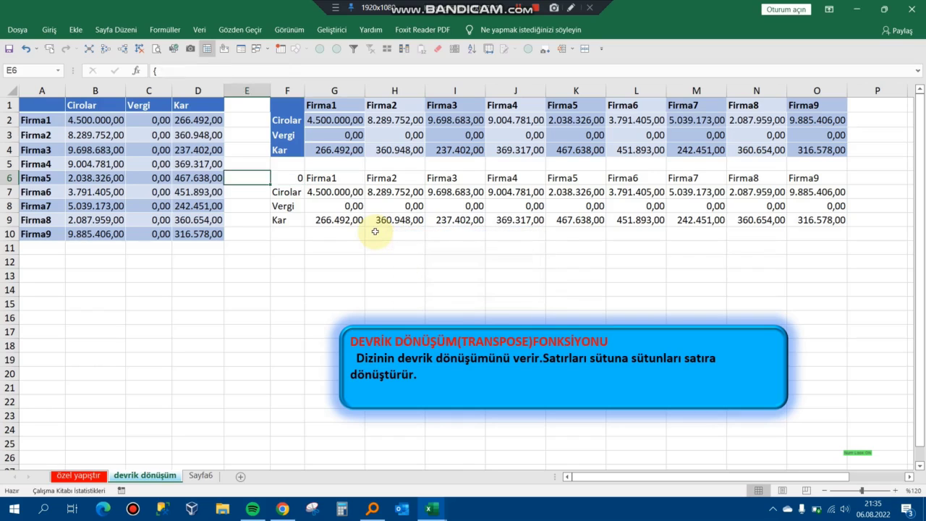
key("Left")
key("Left")
key("Left")
key("Left")
key("Up")
key("Up")
key("Up")
key("Up")
key("Right")
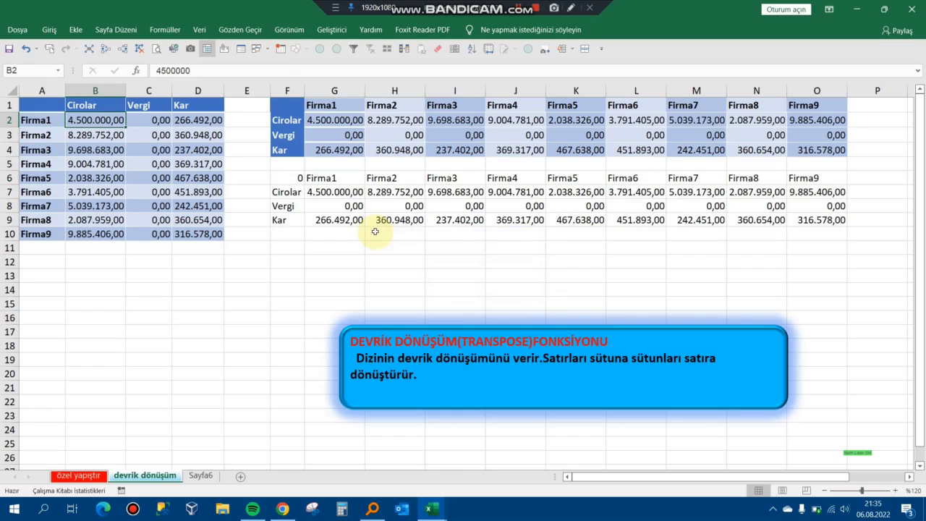
type("5000000")
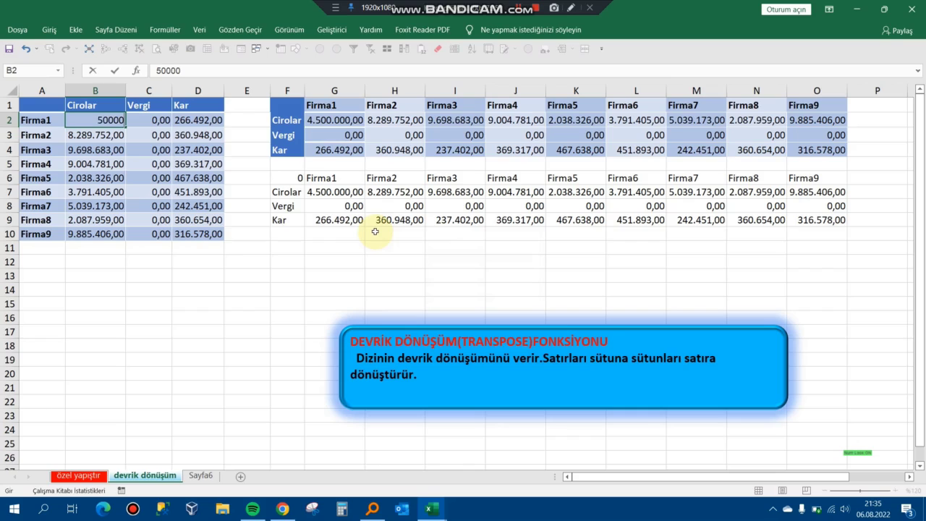
key("Return")
Check the Cirolar value for Firma1 in G7 of the formula-based table
key("Down")
key("Down")
key("Down")
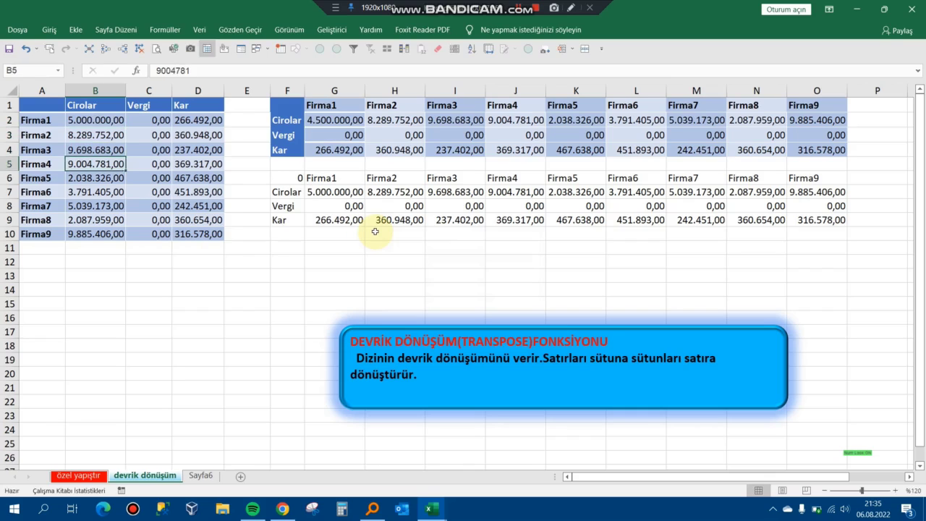
key("Right")
key("Right")
key("Right")
key("Right")
key("Down")
key("Right")
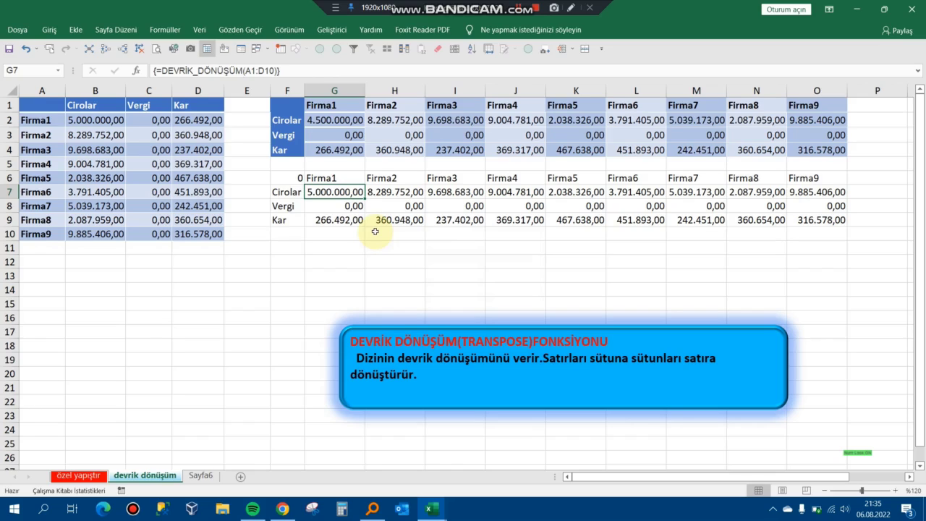
Set the Cirolar value of Firma6 in B7 to 4000000 and move to an empty cell
key("Left")
key("Left")
key("Left")
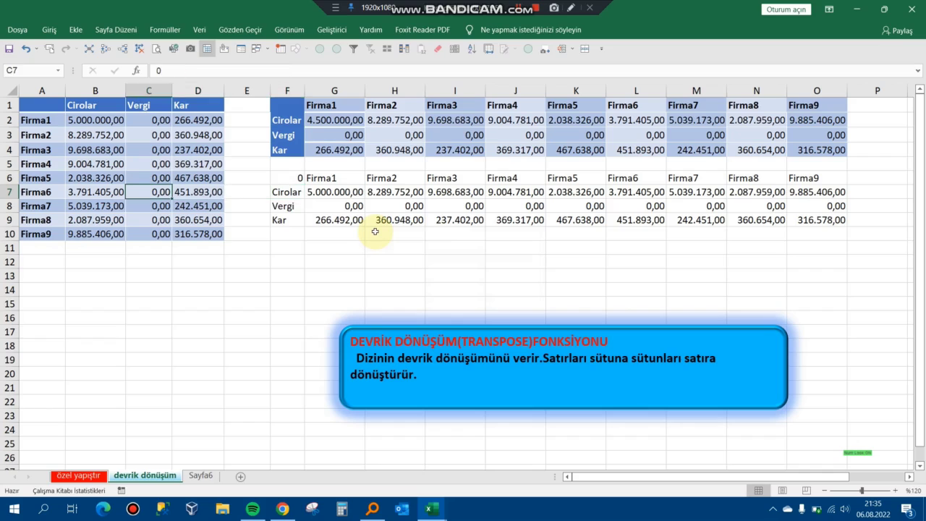
key("Left")
key("Left")
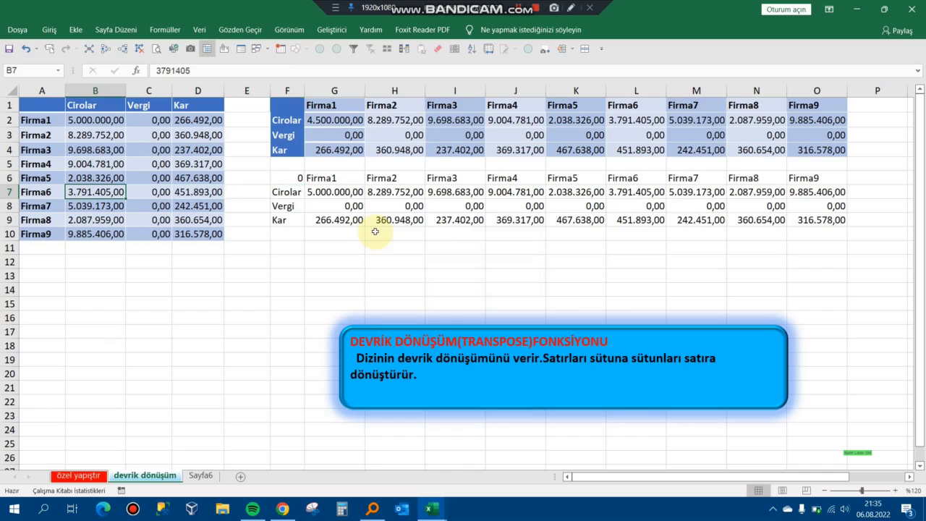
type("4000000")
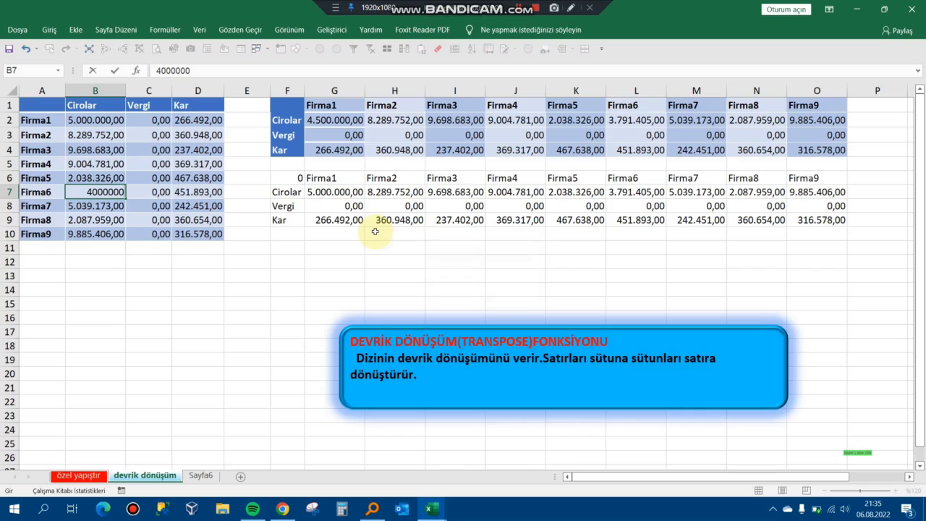
key("Return")
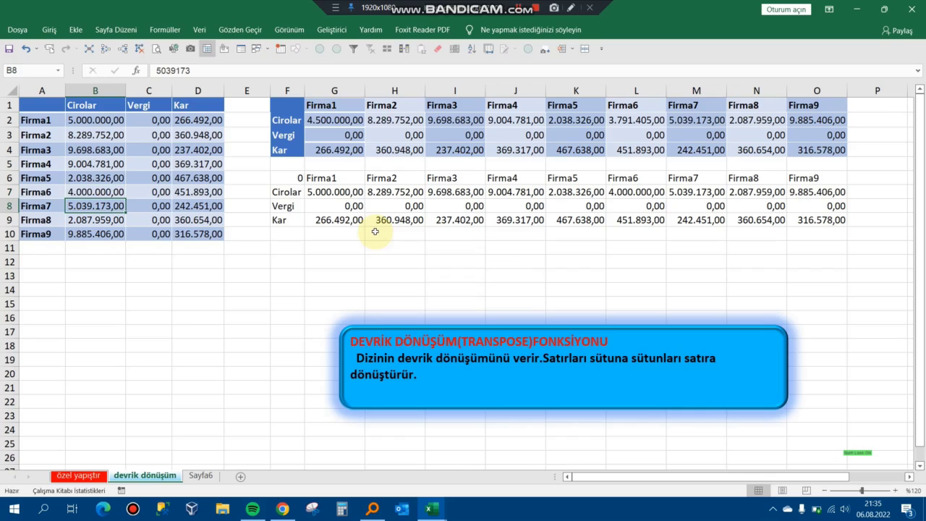
left_click(402, 289)
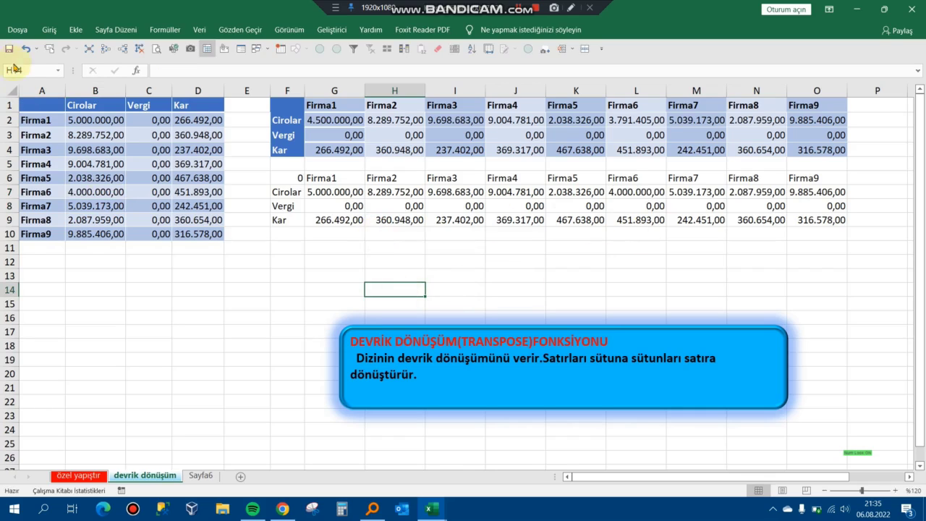